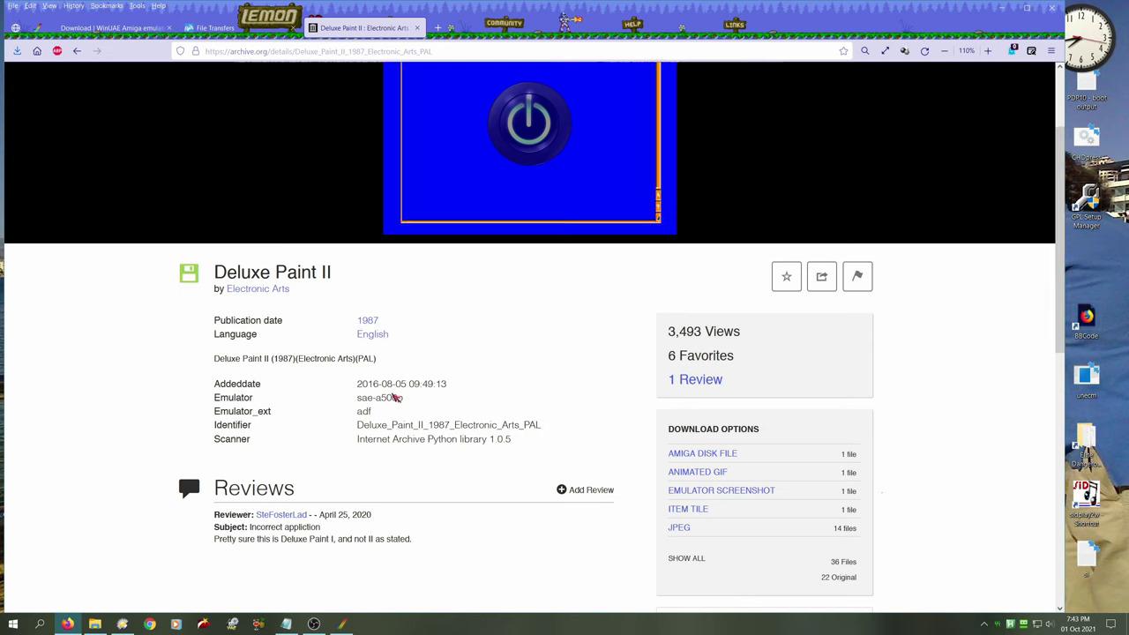
Download the Deluxe Paint II AMIGA DISK FILE from its Internet Archive page and save it.
mouse_move(748, 455)
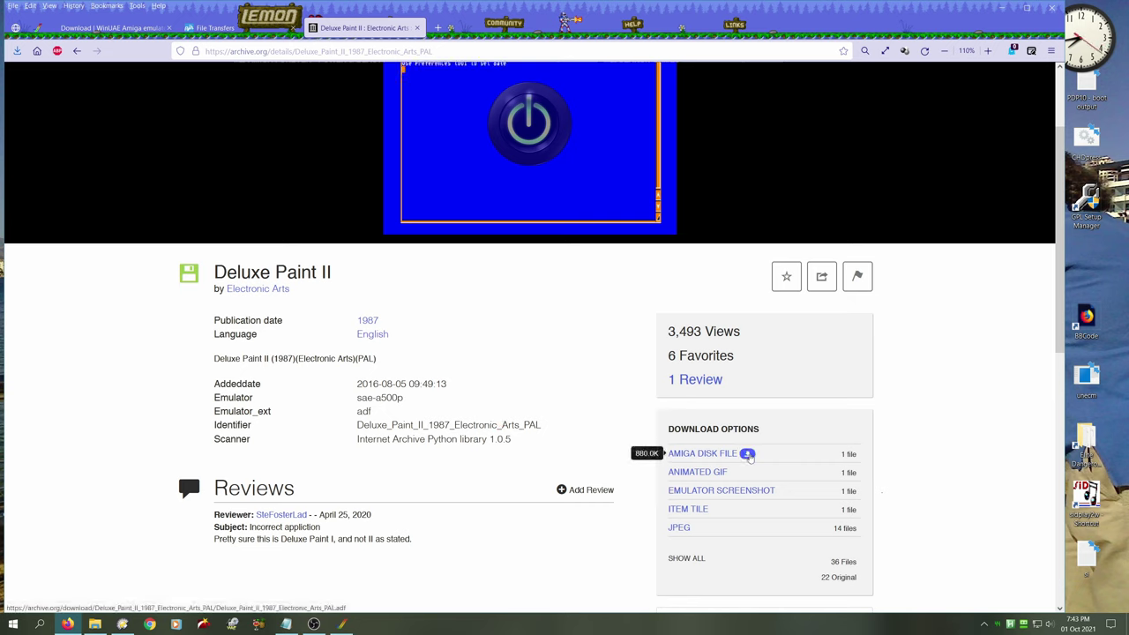
left_click(747, 455)
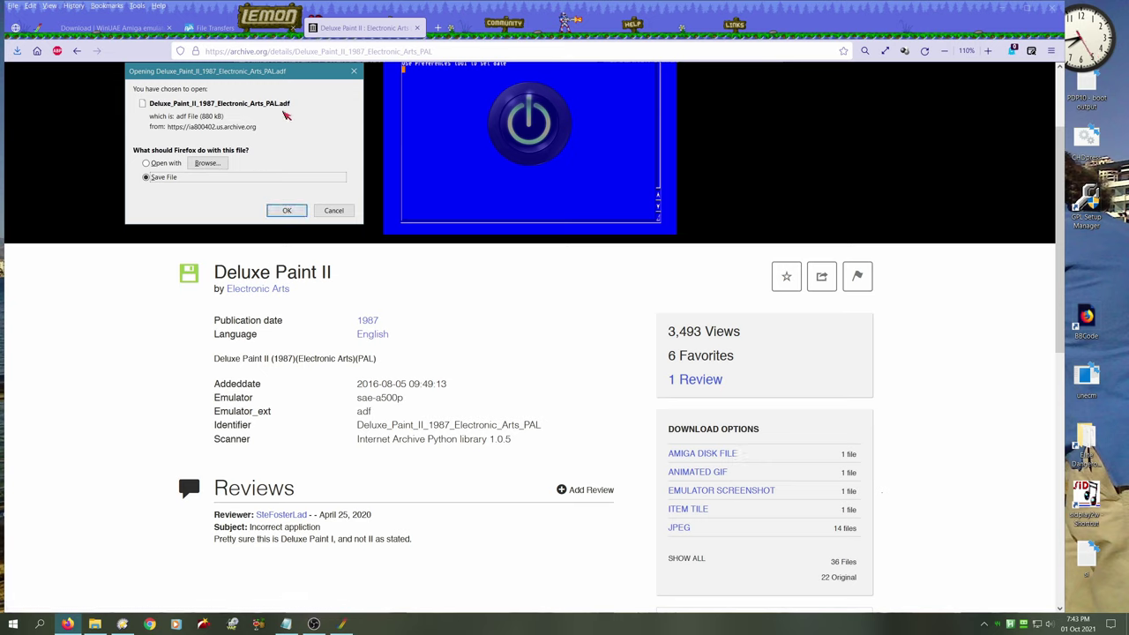
left_click(287, 211)
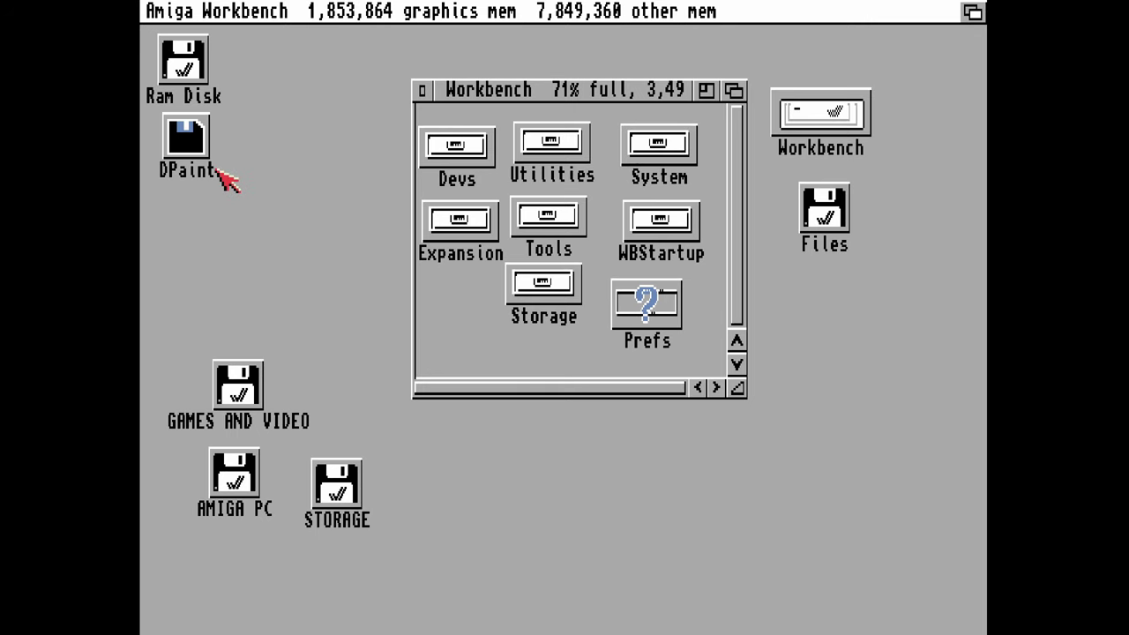
Open the DPaint disk window, nudge Preferences right, and bring the Workbench window in front.
double_click(185, 139)
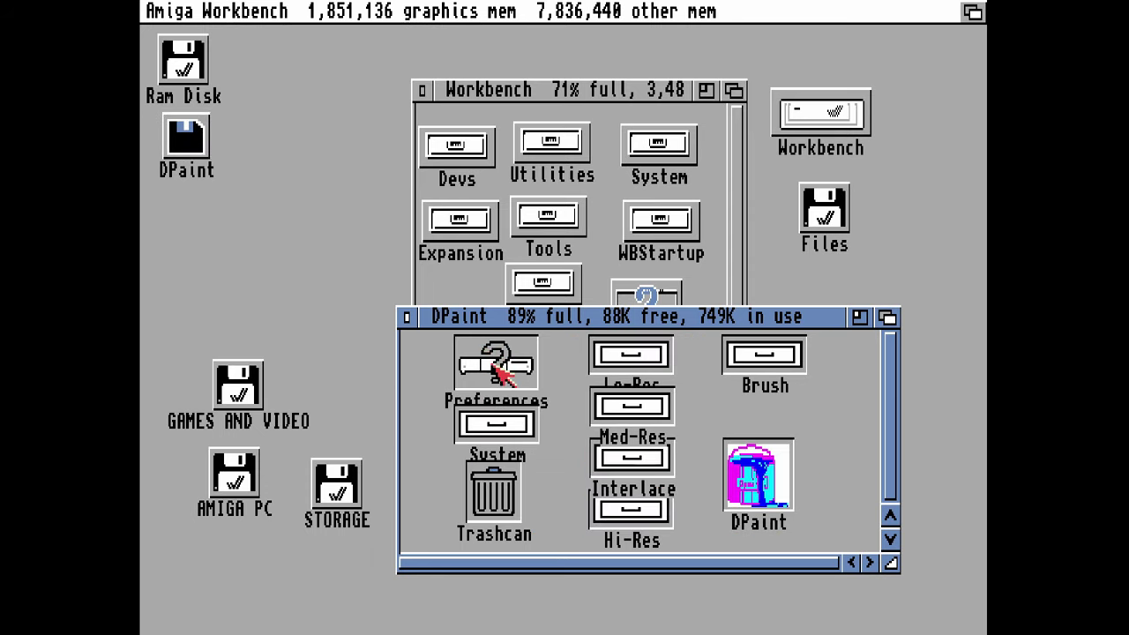
mouse_move(499, 366)
left_mouse_down()
mouse_move(491, 167)
mouse_move(516, 370)
left_mouse_up()
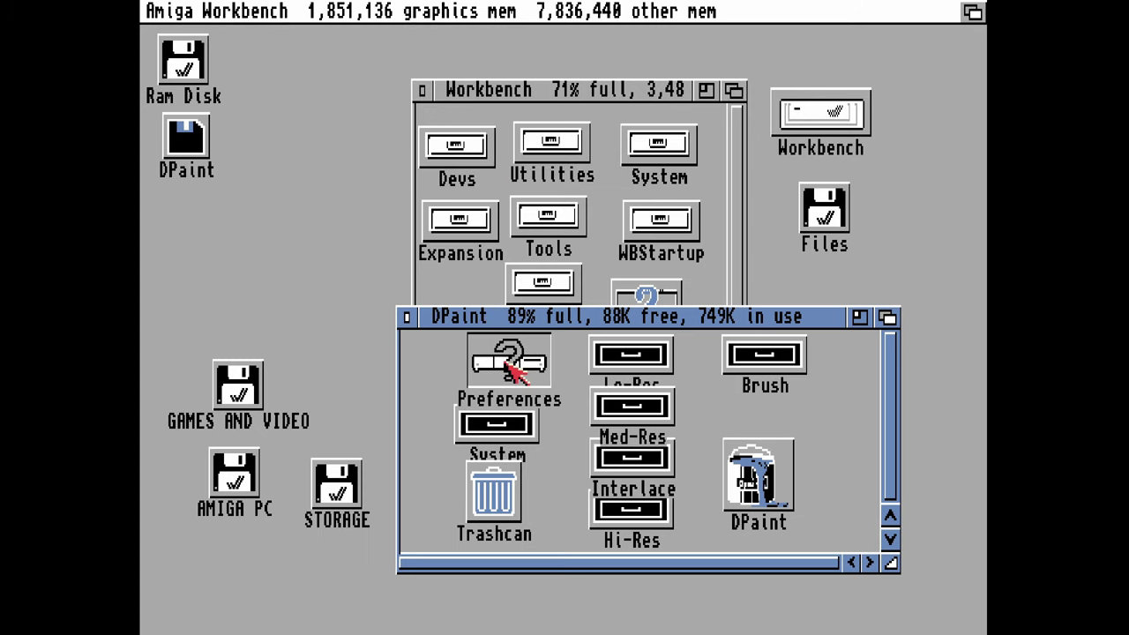
left_click(757, 408)
left_click(560, 97)
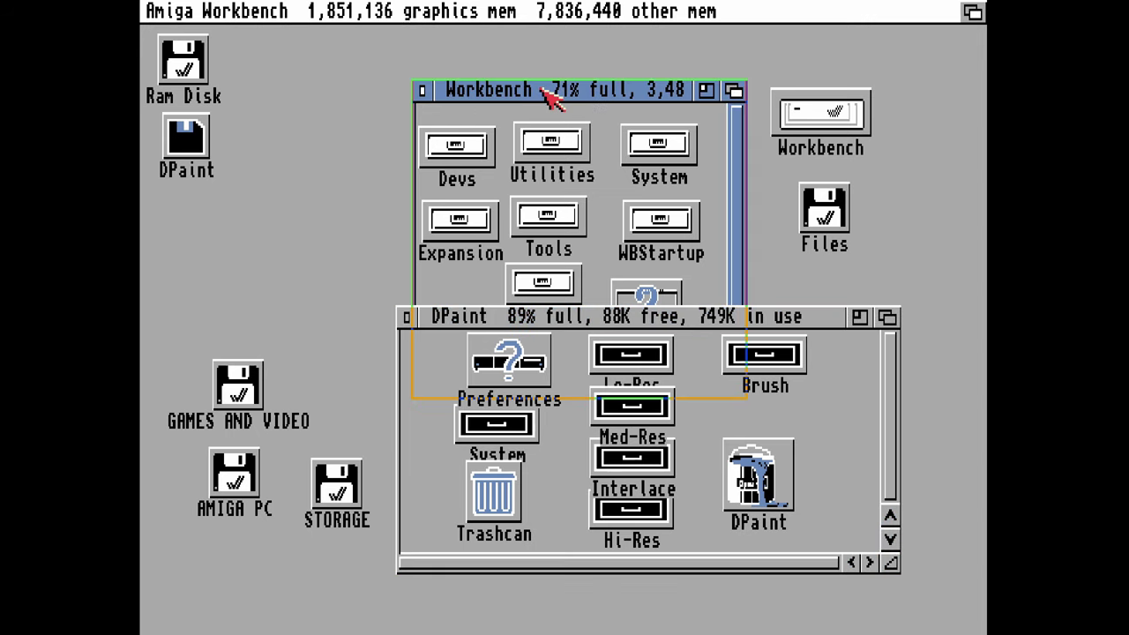
left_click(741, 91)
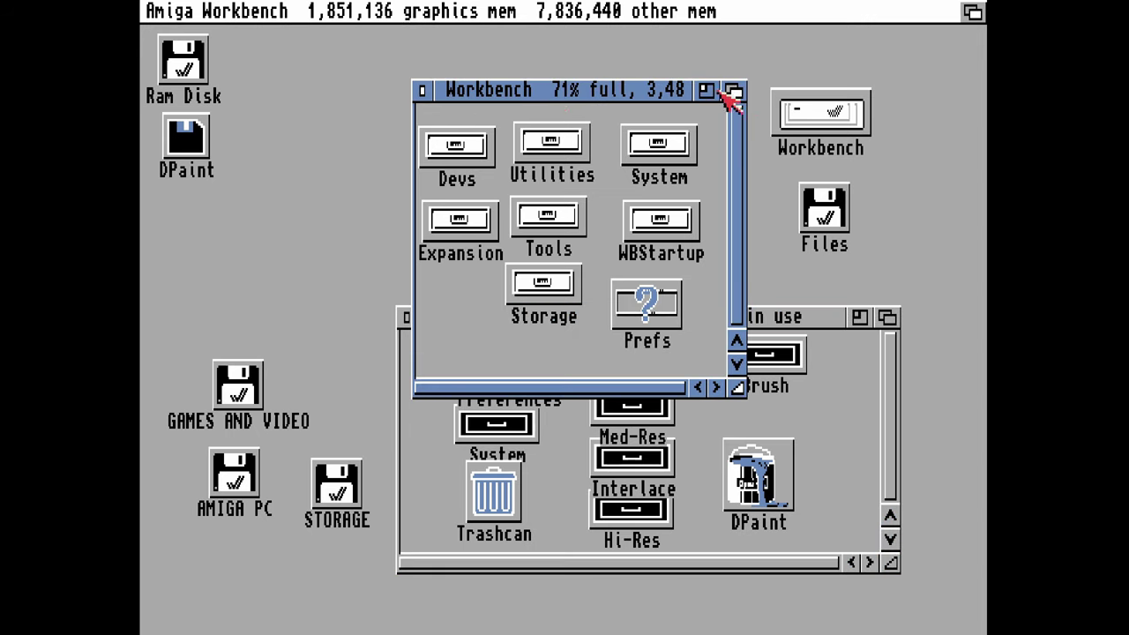
Create a new drawer named Art on the Workbench disk.
right_click(280, 11)
right_click(318, 37)
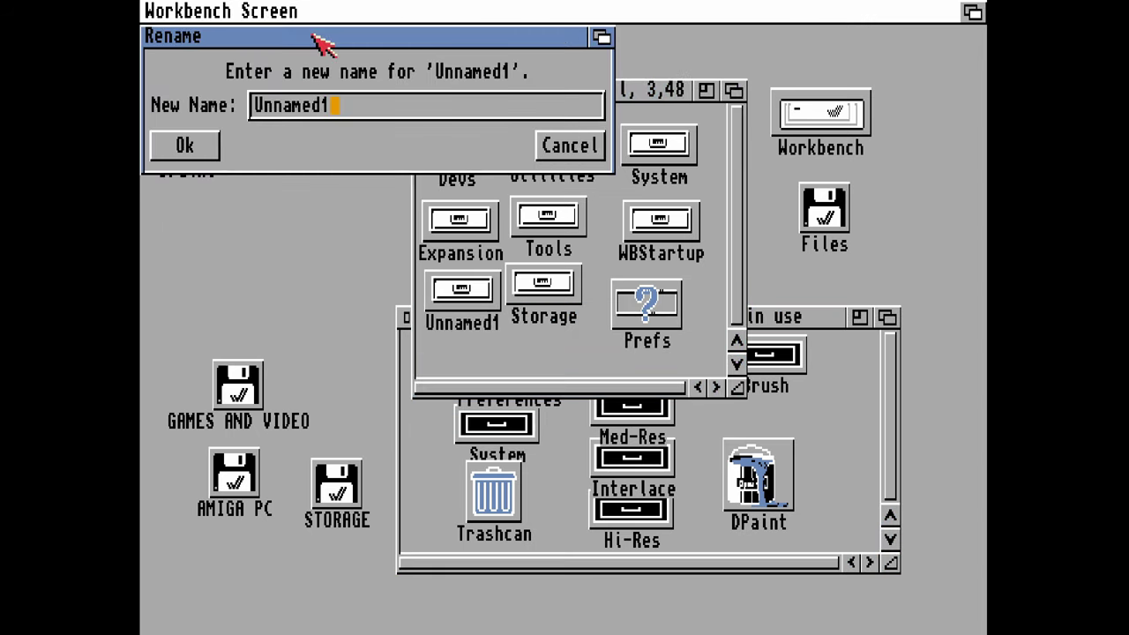
key("BackSpace")
key("BackSpace")
key("BackSpace")
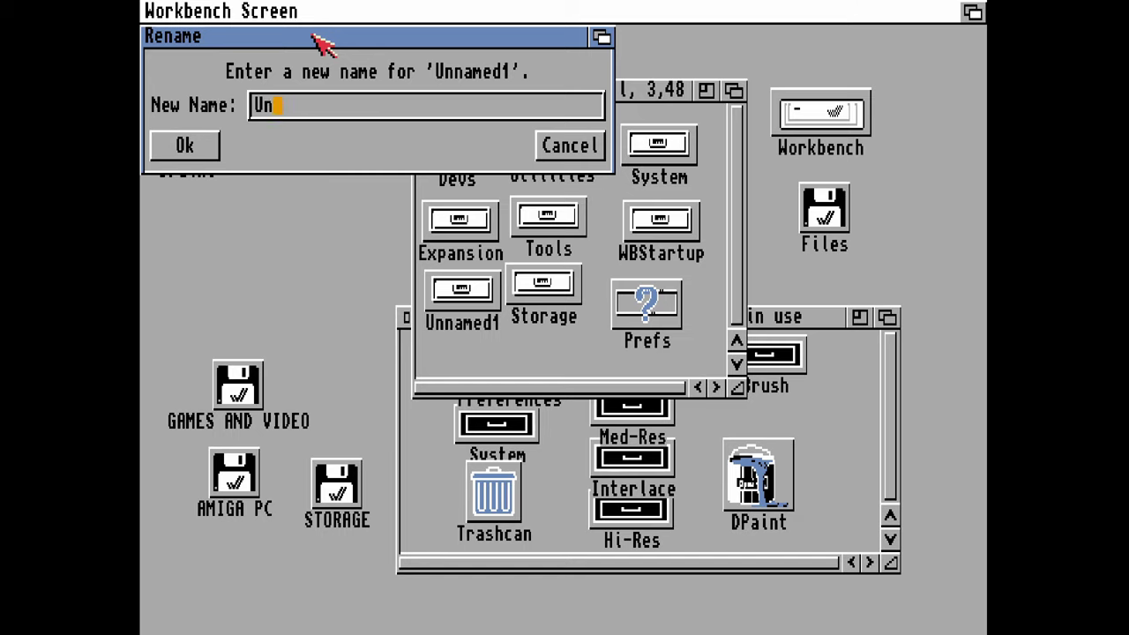
key("BackSpace")
key("BackSpace")
key("Return")
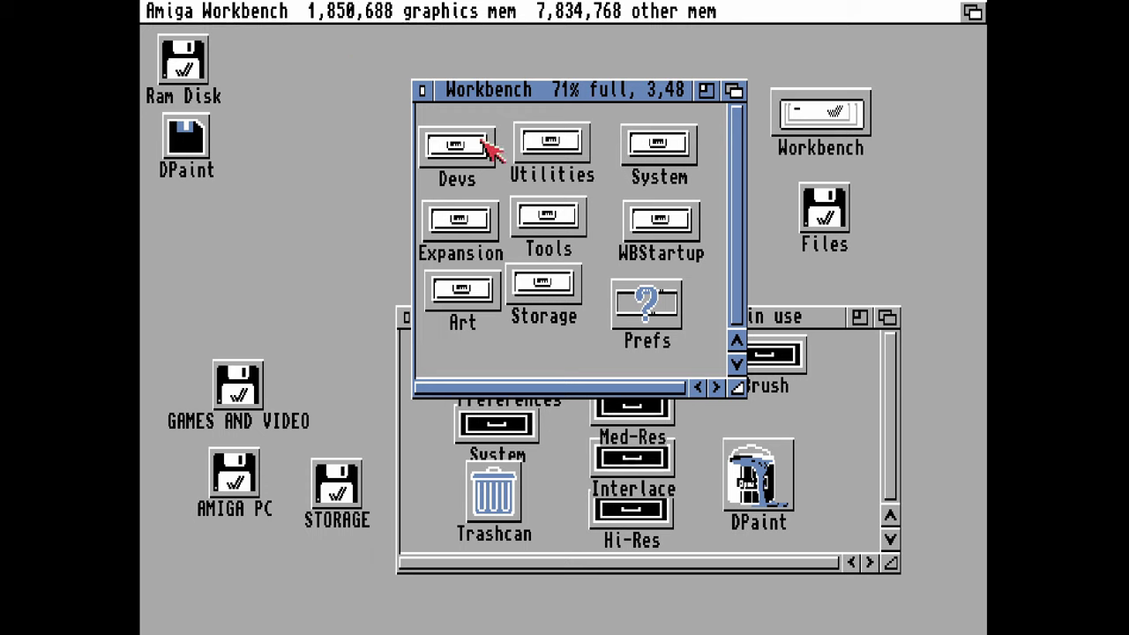
Redraw the Workbench screen and update all windows.
right_click(148, 12)
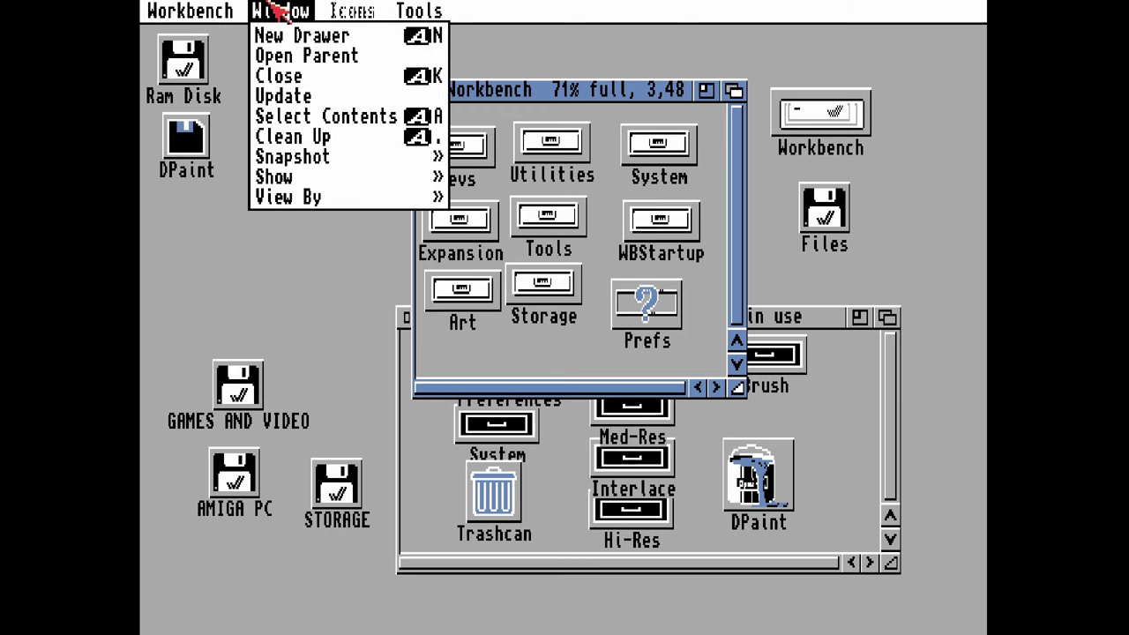
right_click(229, 78)
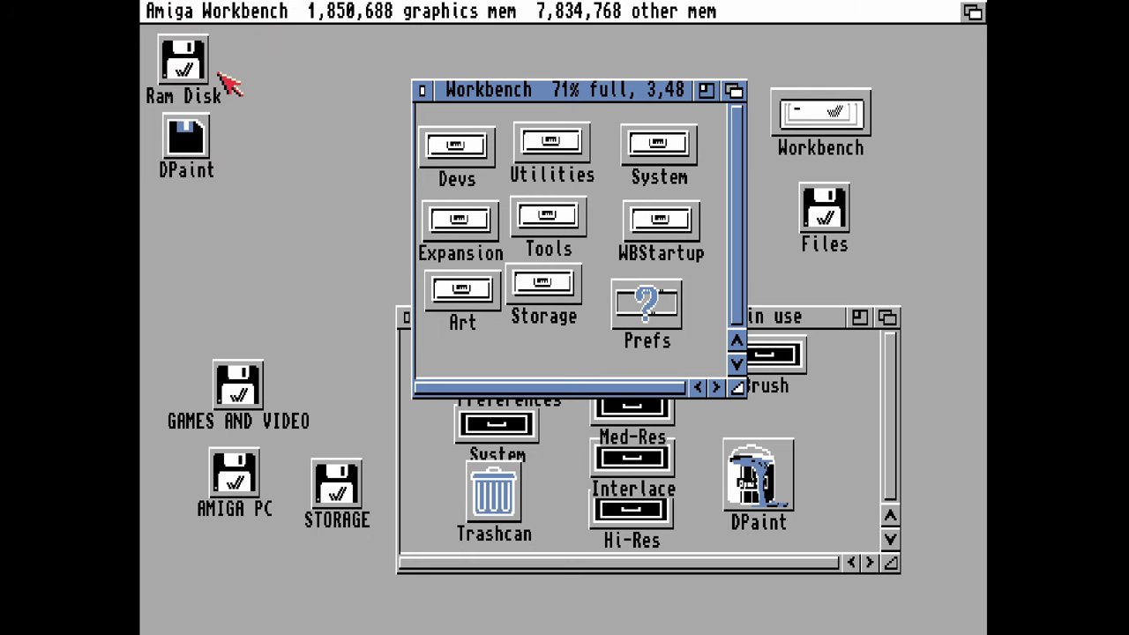
right_click(189, 12)
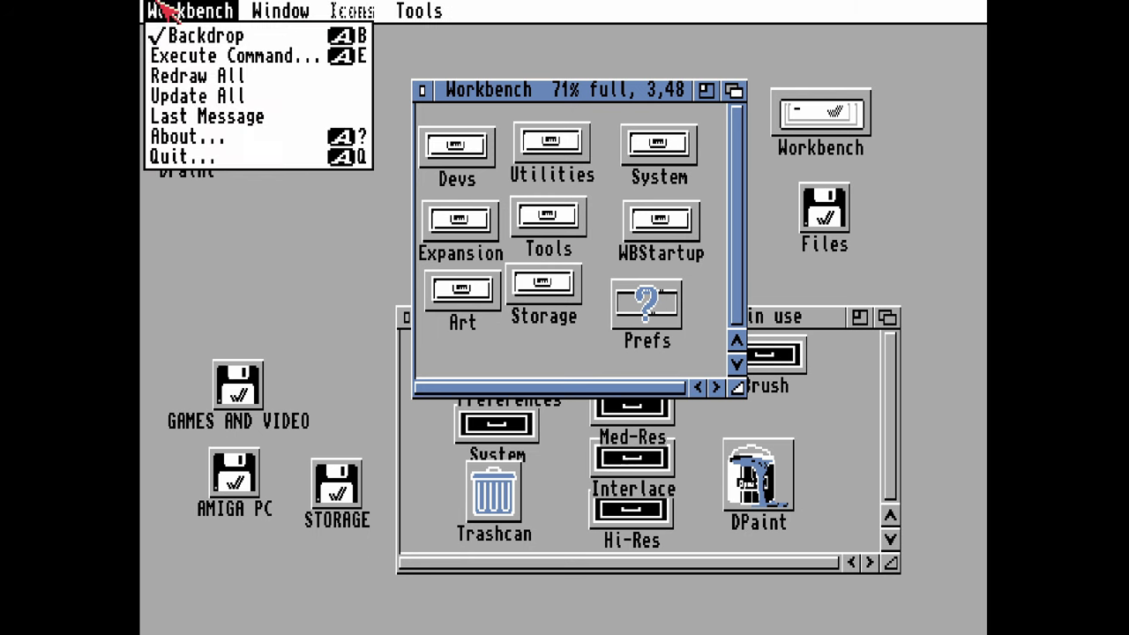
right_click(194, 97)
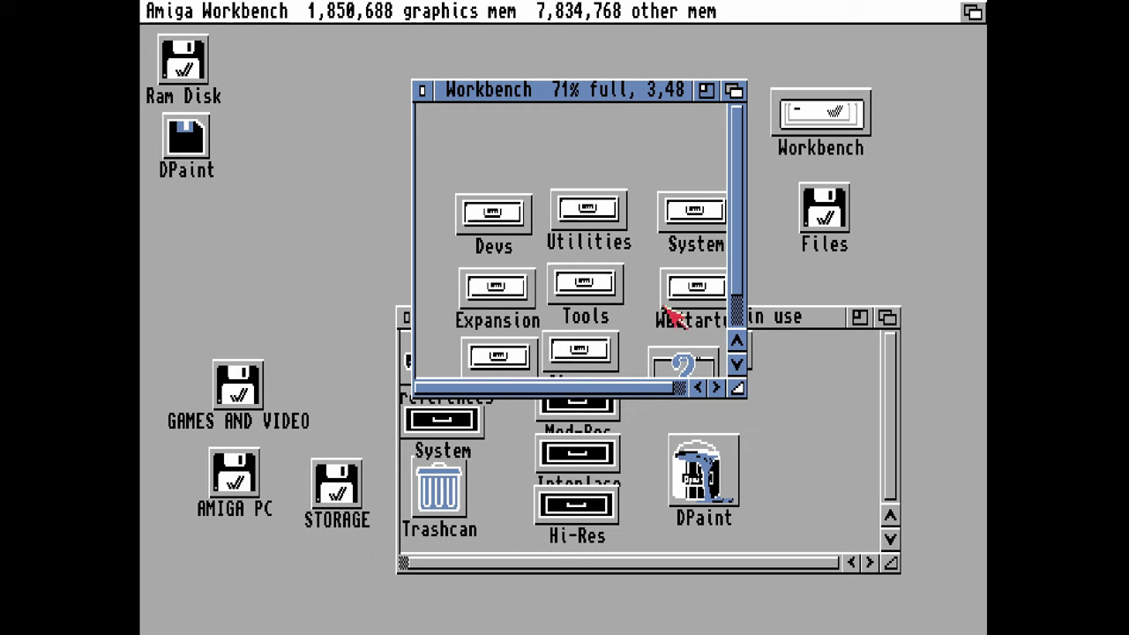
Enlarge the disk window and swap positions so Art sits top-left and Devs below Expansion.
left_click_drag(739, 389, 792, 485)
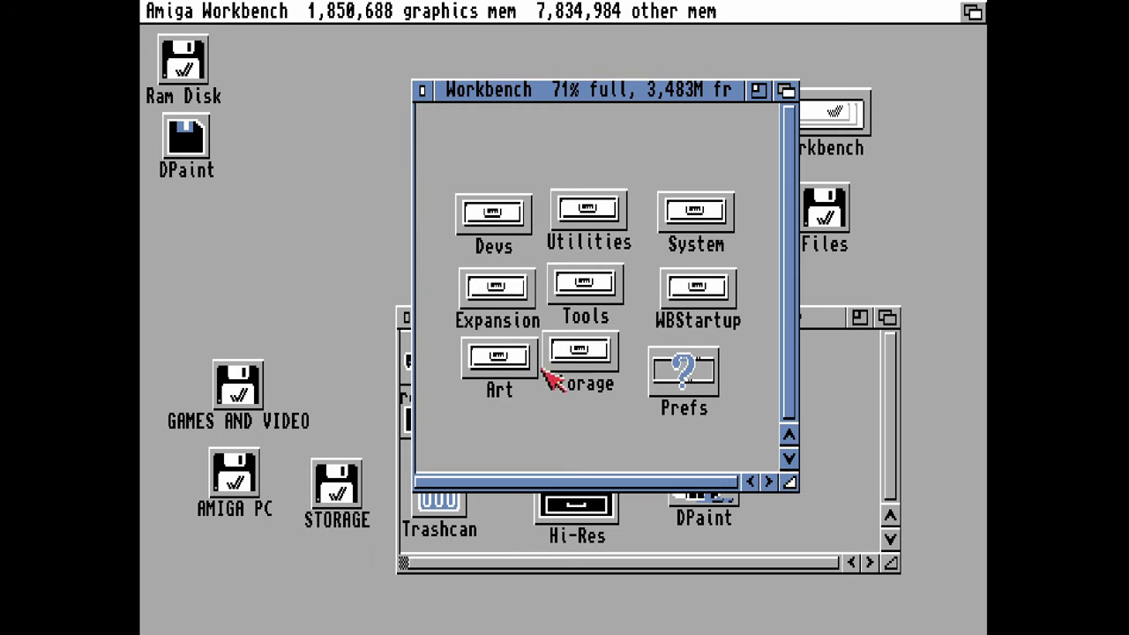
left_click(500, 235)
left_click_drag(507, 245, 584, 434)
left_click_drag(512, 379, 499, 225)
left_click_drag(578, 425, 504, 365)
Select every icon and snapshot all their positions.
left_click(653, 375)
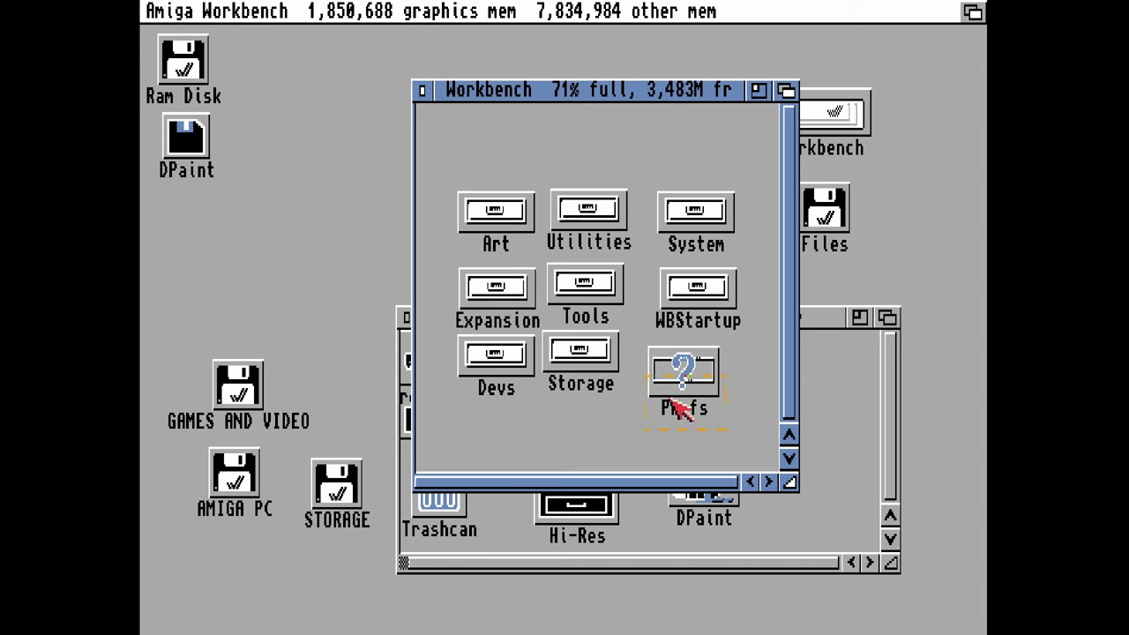
key("super+a")
right_click(282, 11)
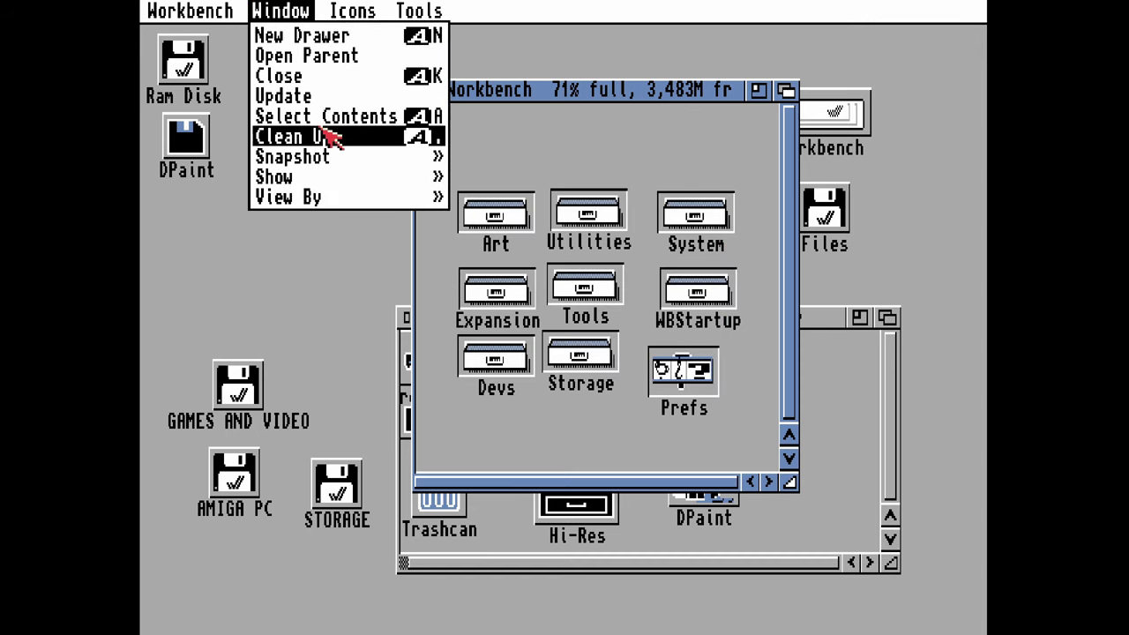
right_click(327, 169)
right_click(291, 11)
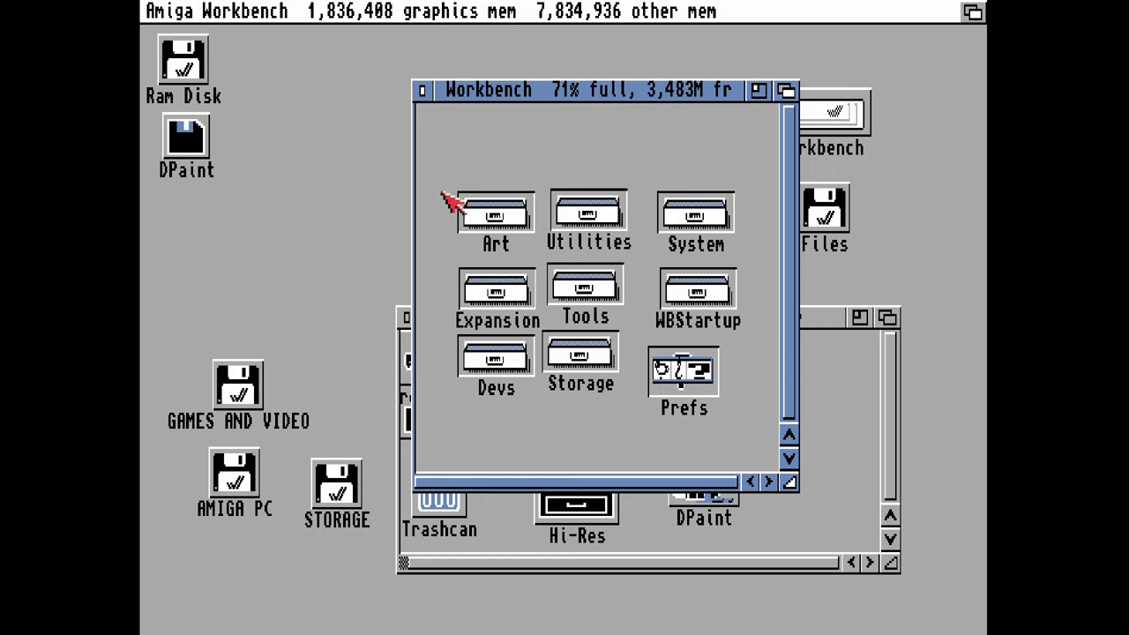
Open the Art drawer and create a new drawer inside it named D-paint2.
left_click(537, 138)
left_click(513, 212)
double_click(513, 213)
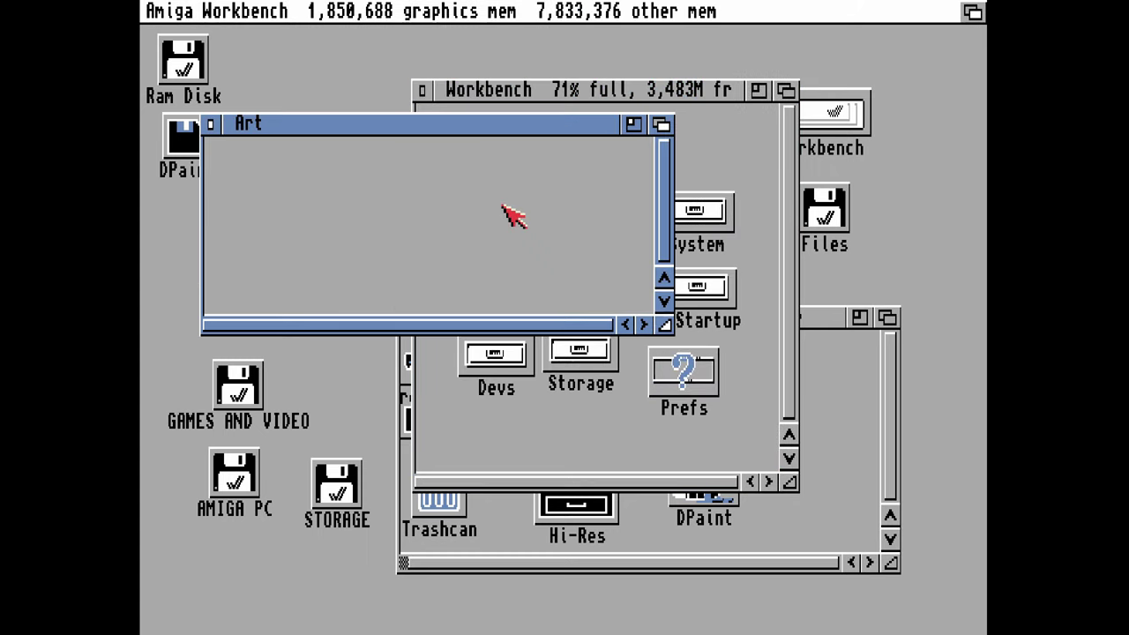
right_click(280, 11)
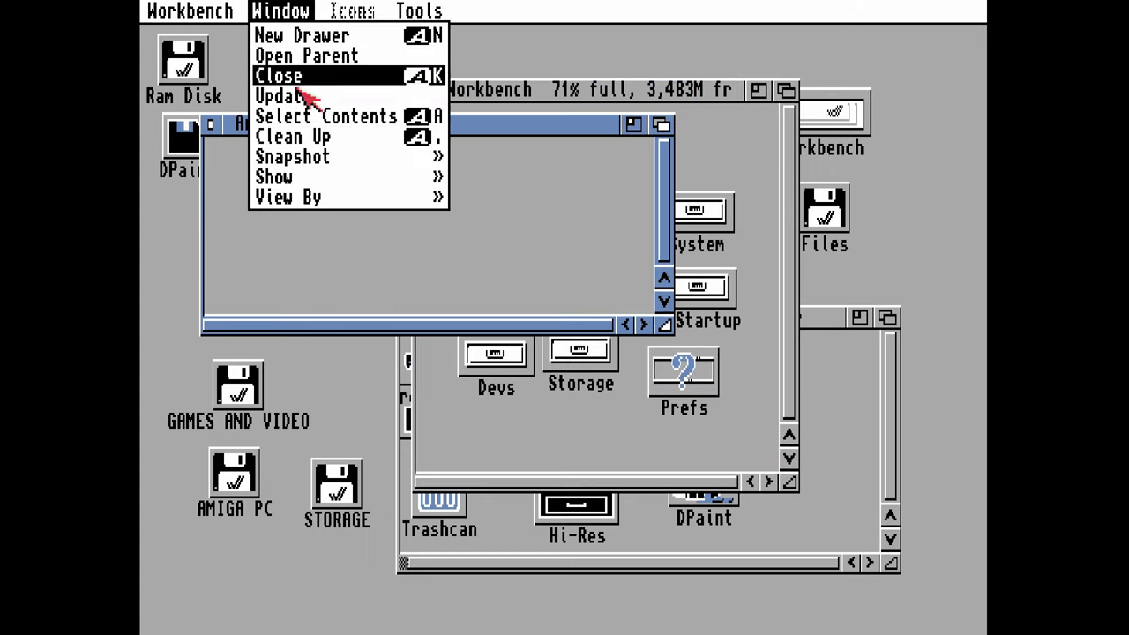
right_click(307, 35)
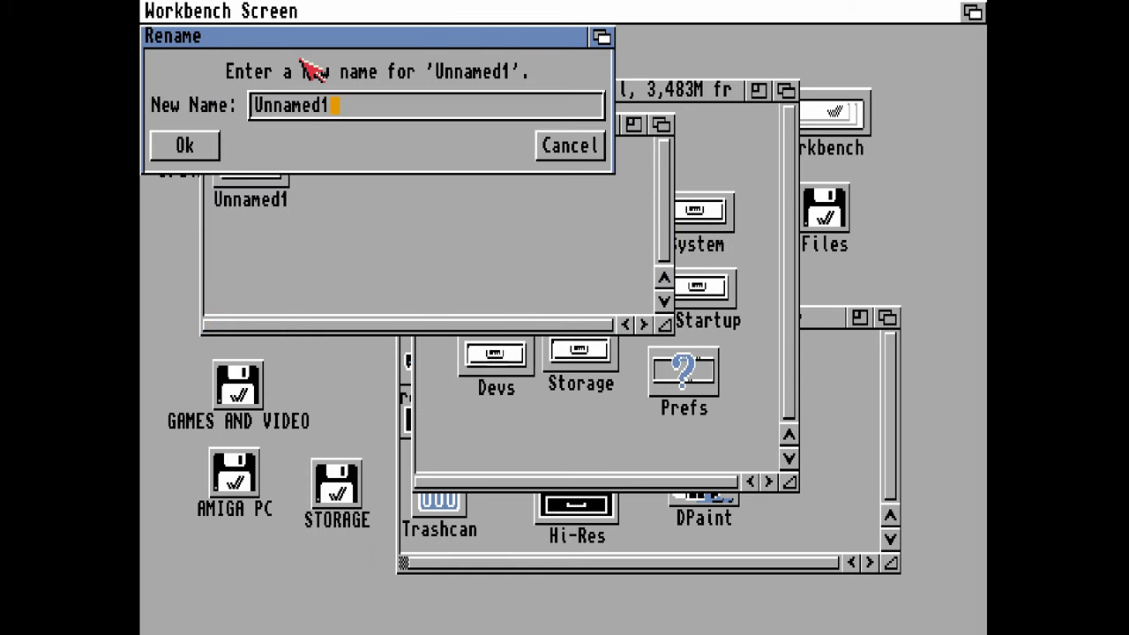
key("BackSpace")
key("BackSpace")
key("BackSpace")
key("BackSpace")
key("BackSpace")
key("BackSpace")
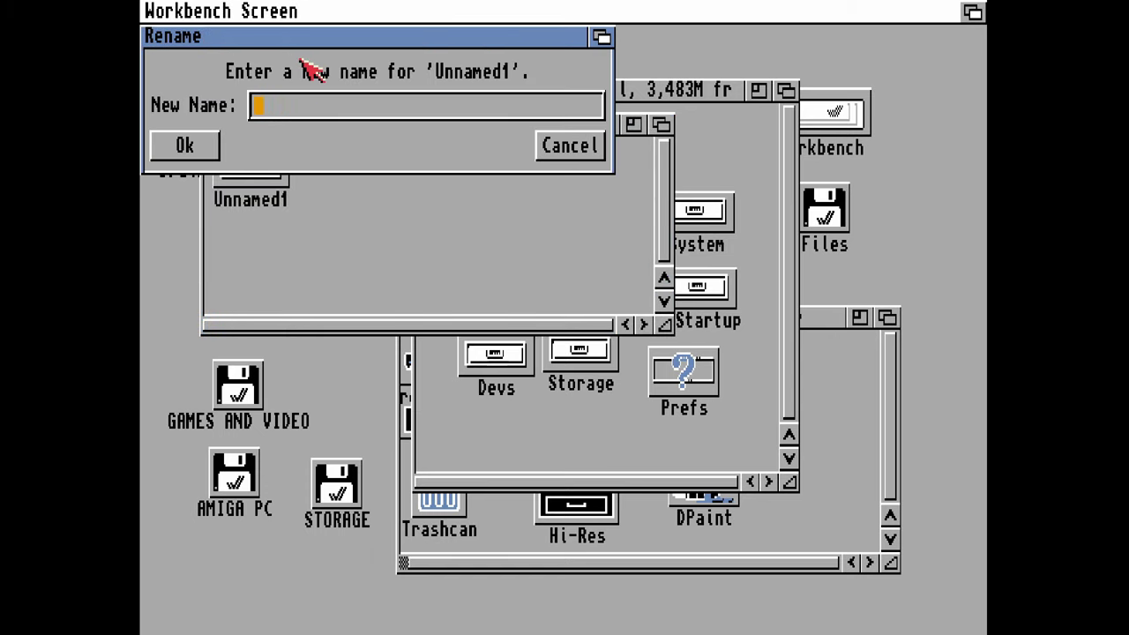
type("D-paint2")
key("Return")
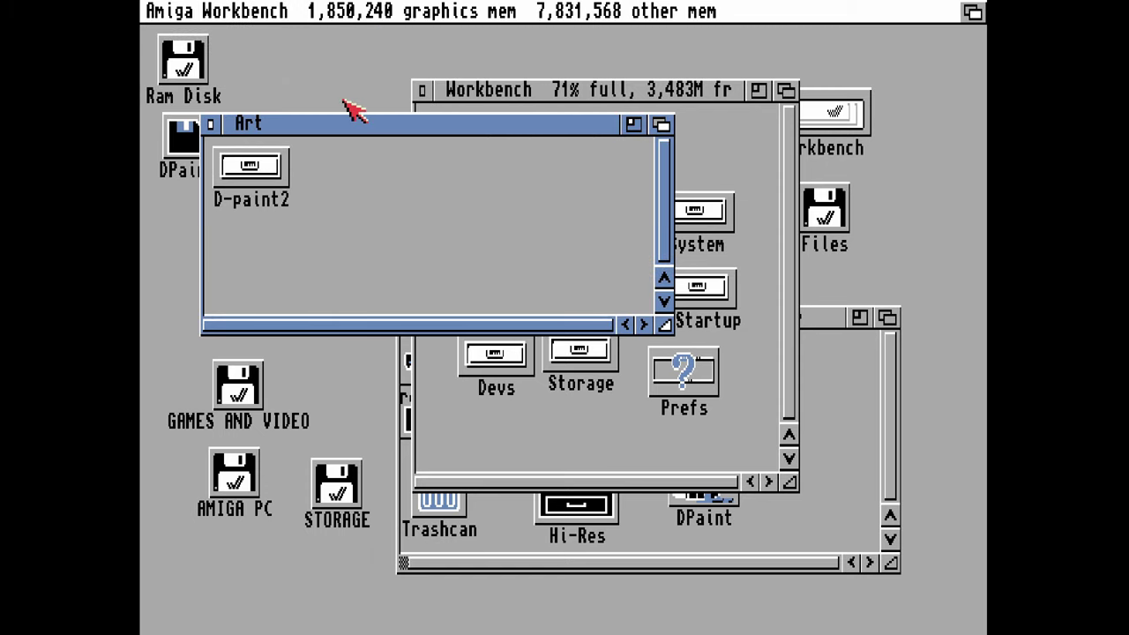
Rename D-paint2 to D-Paint2 by capitalising the P.
left_click(251, 169)
right_click(302, 10)
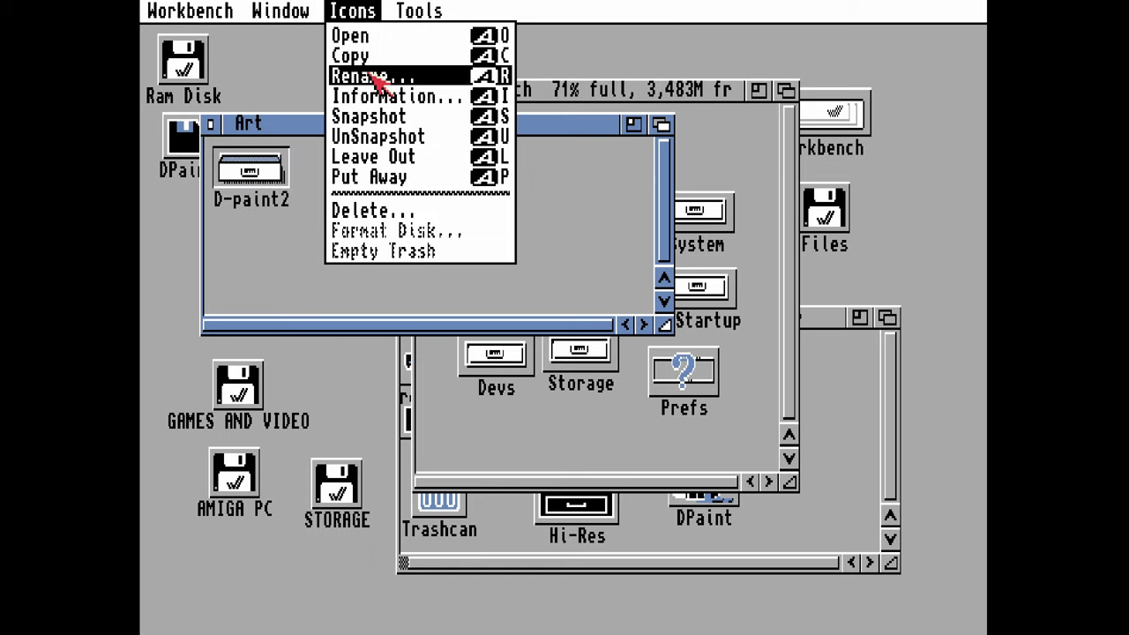
right_click(373, 76)
left_click(288, 106)
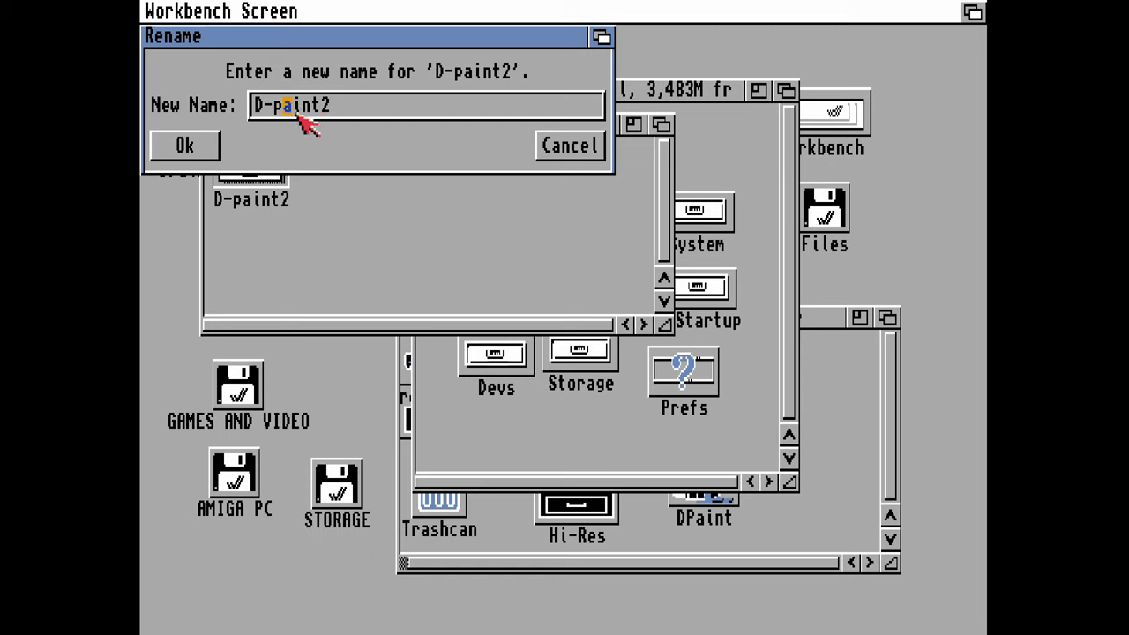
key("BackSpace")
type("P")
key("Return")
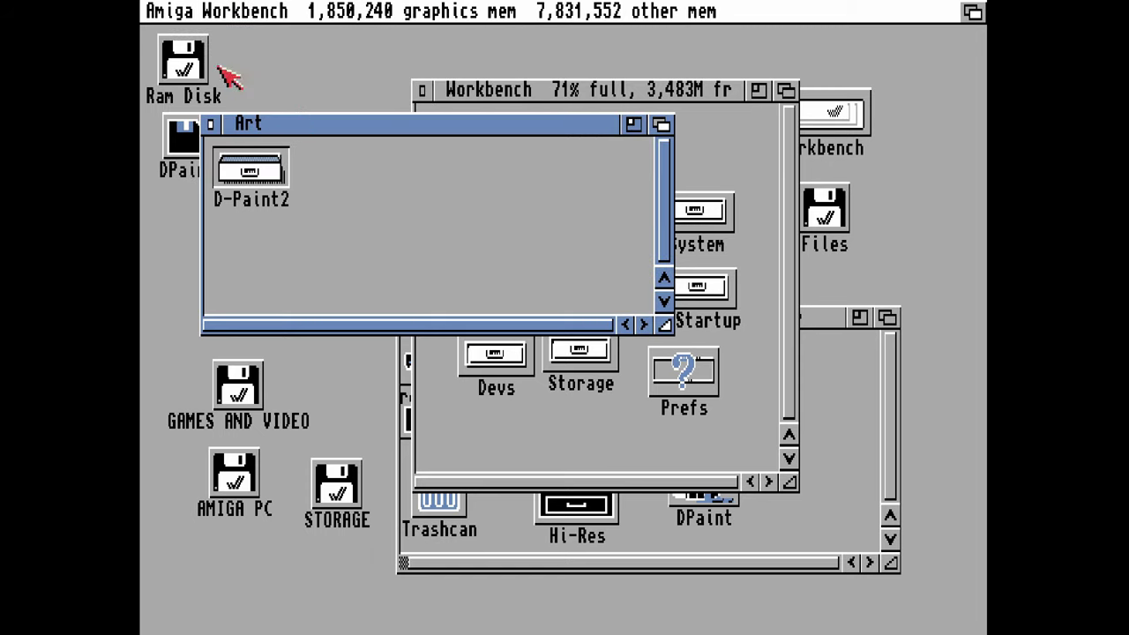
Rename D-Paint2 to DPaint2 by removing the hyphen.
right_click(265, 18)
left_click(375, 76)
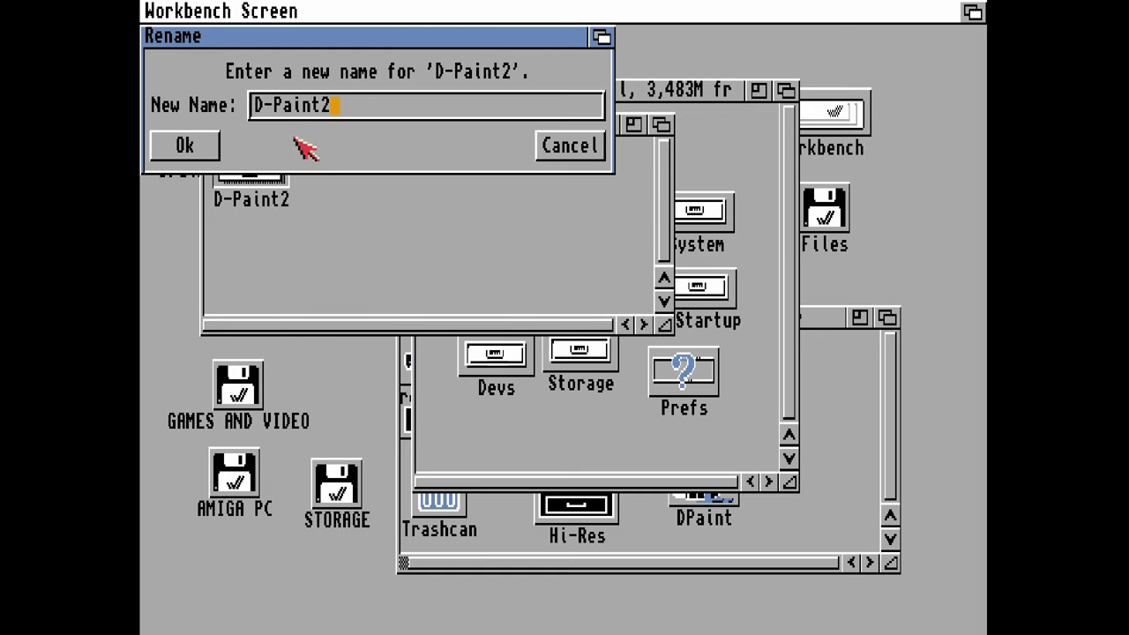
left_click(279, 104)
key("BackSpace")
key("Return")
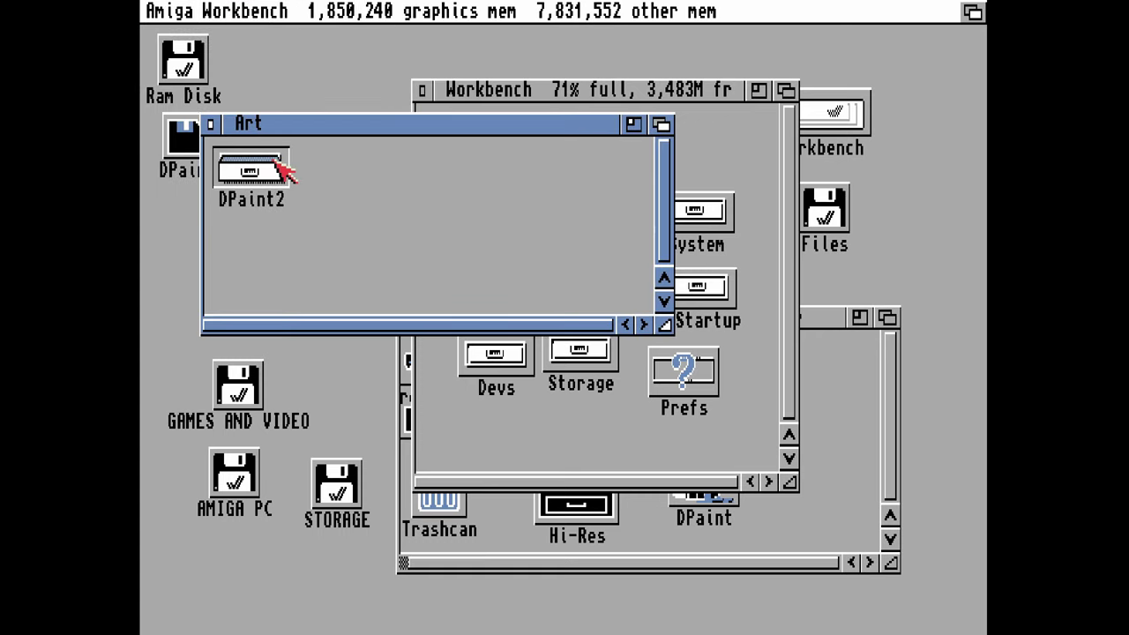
Launch DPaint2 from the Art window and let it create the DPaint drawer.
left_click(346, 231)
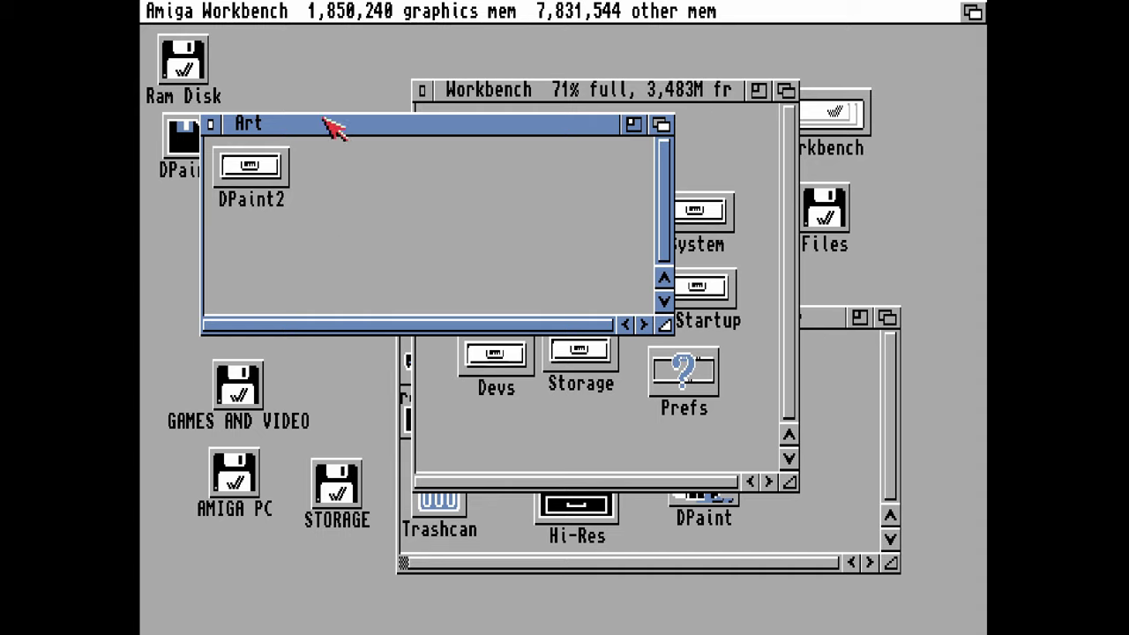
left_click(176, 234)
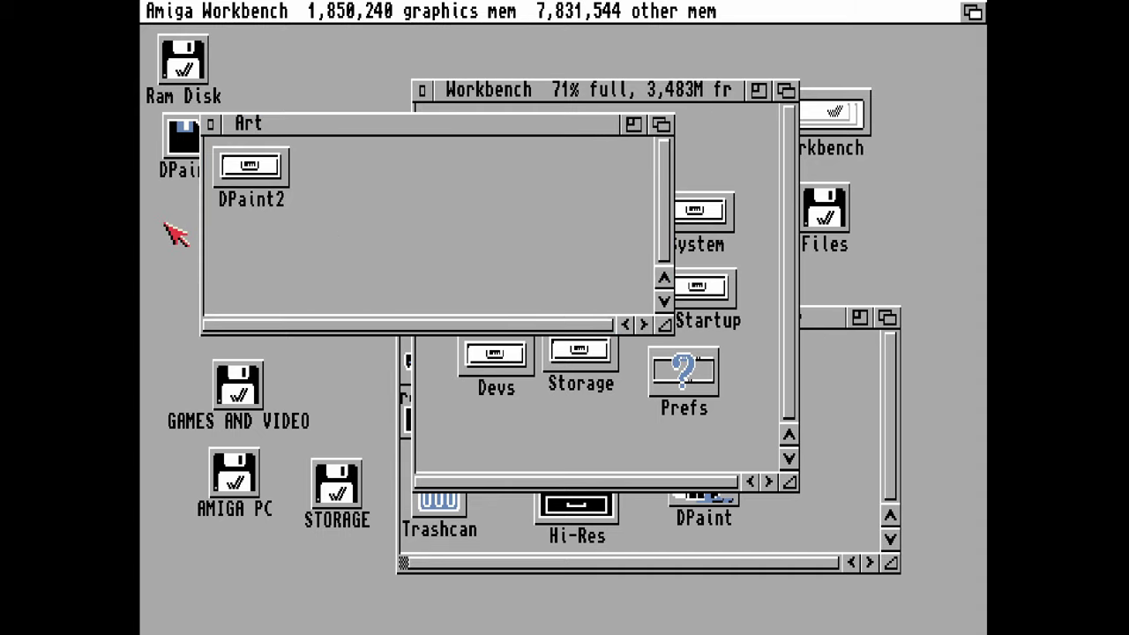
double_click(252, 169)
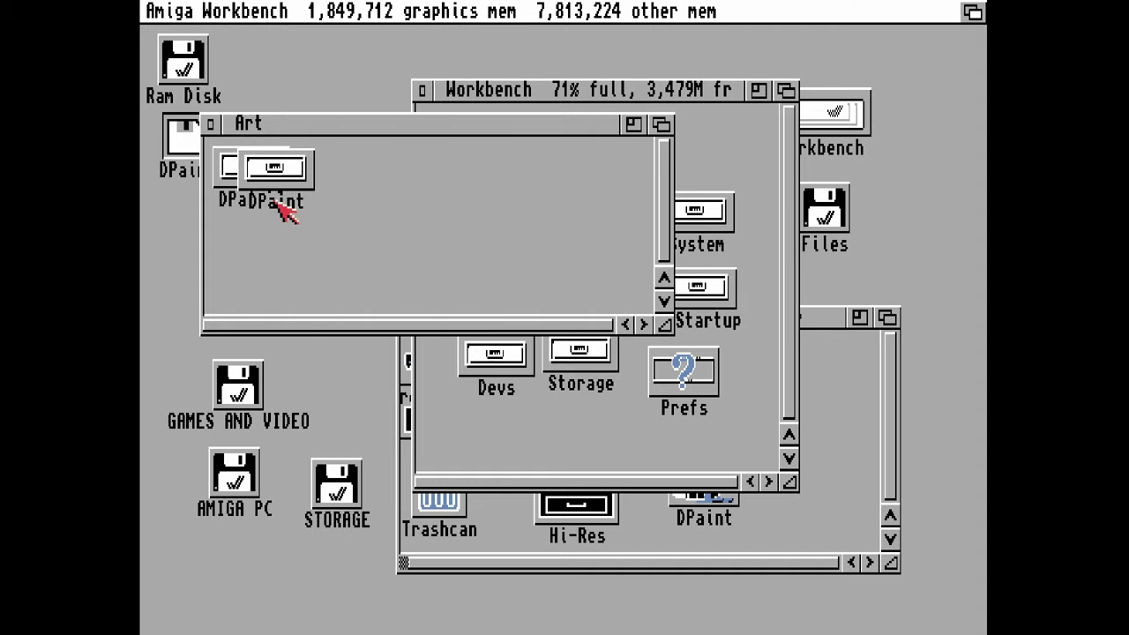
Move the DPaint drawer right of DPaint2, open it, and enlarge its window to show every icon.
left_click_drag(284, 176, 438, 197)
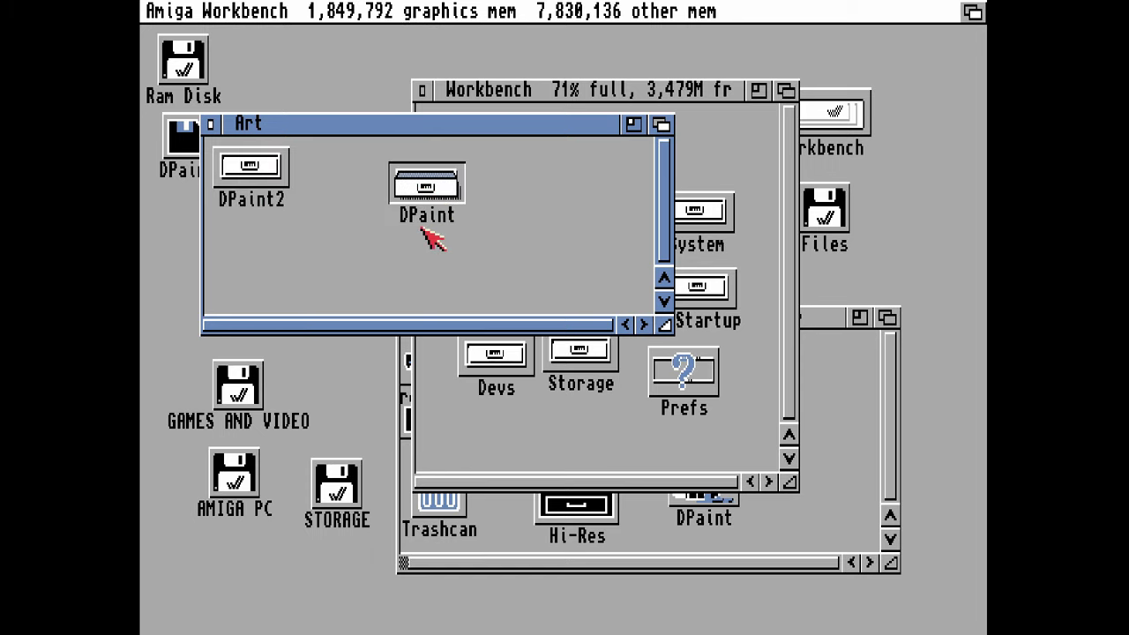
left_click(290, 214)
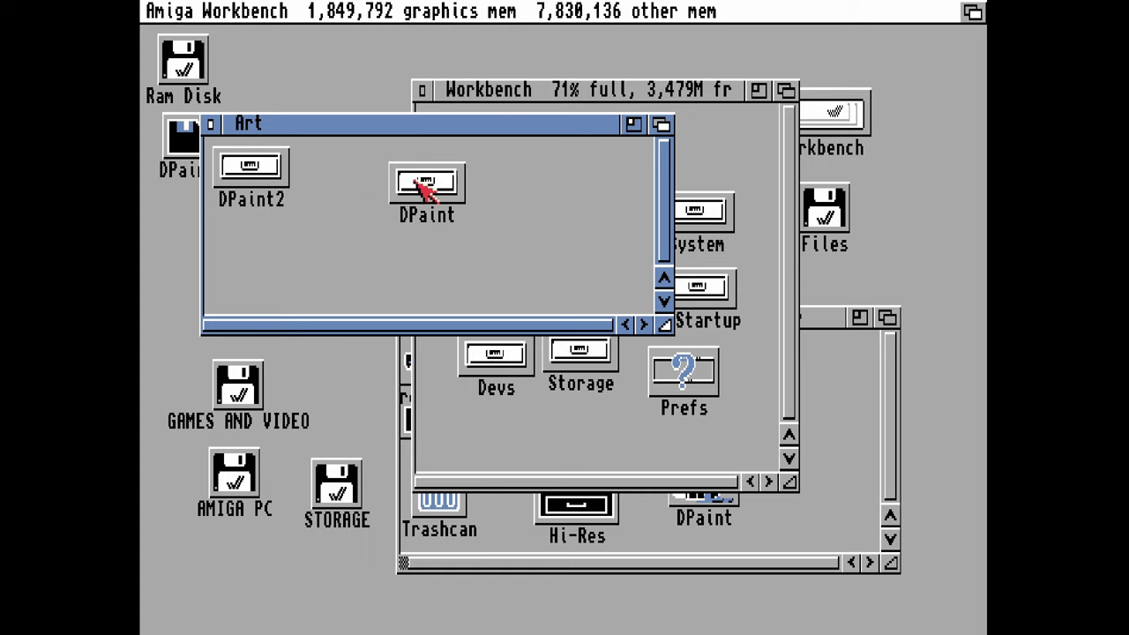
double_click(449, 195)
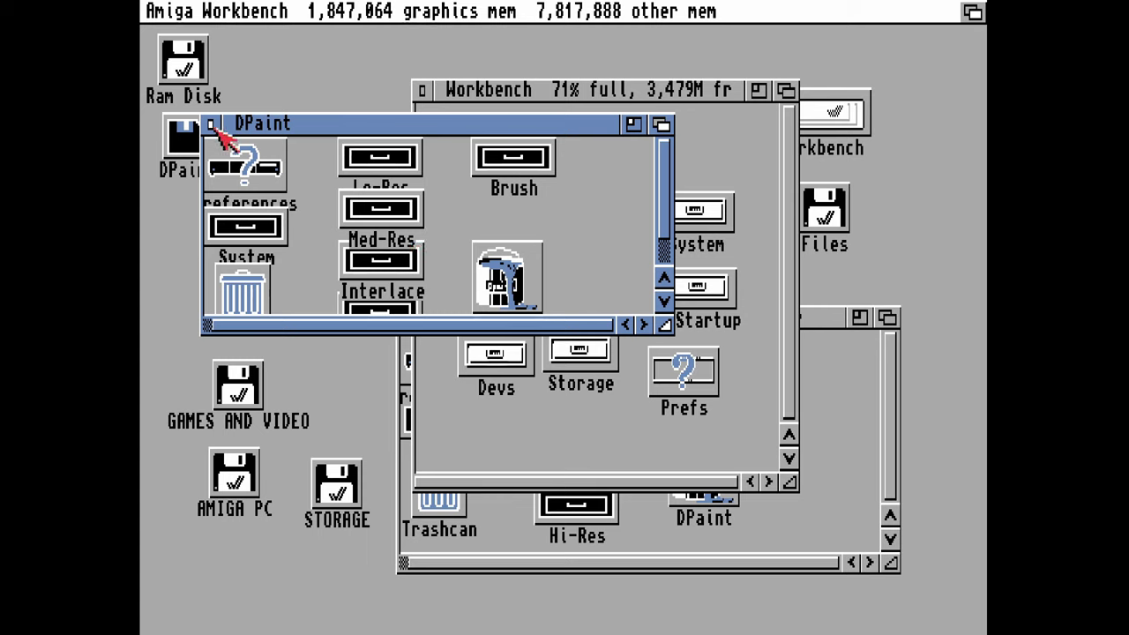
left_click_drag(666, 325, 663, 397)
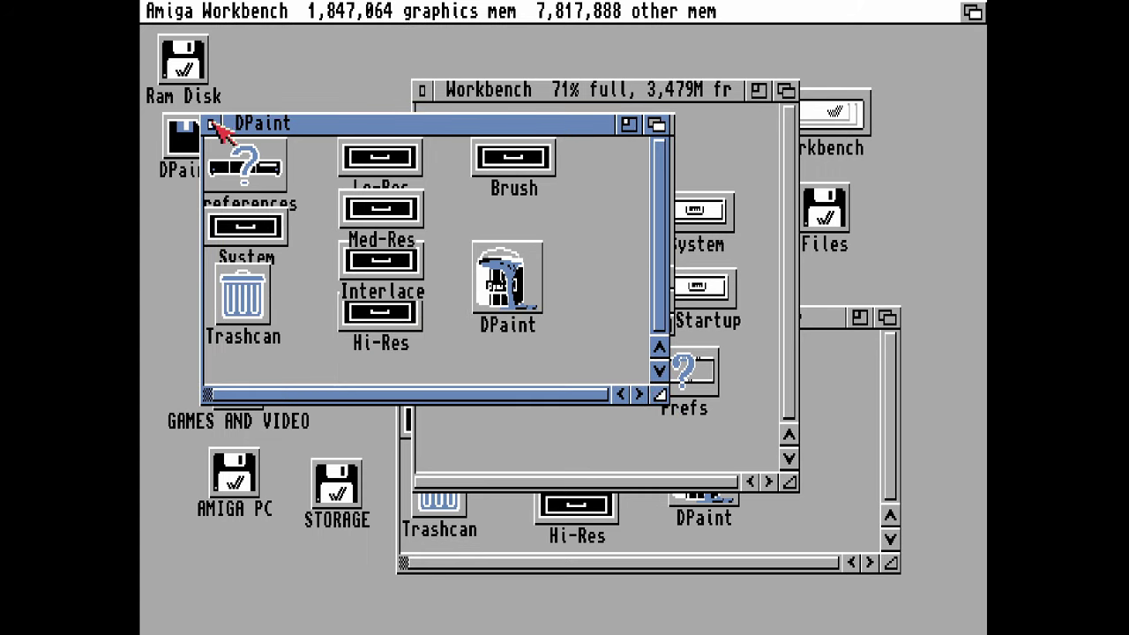
Close the DPaint window and rename the DPaint2 drawer to MyPics.
left_click(212, 124)
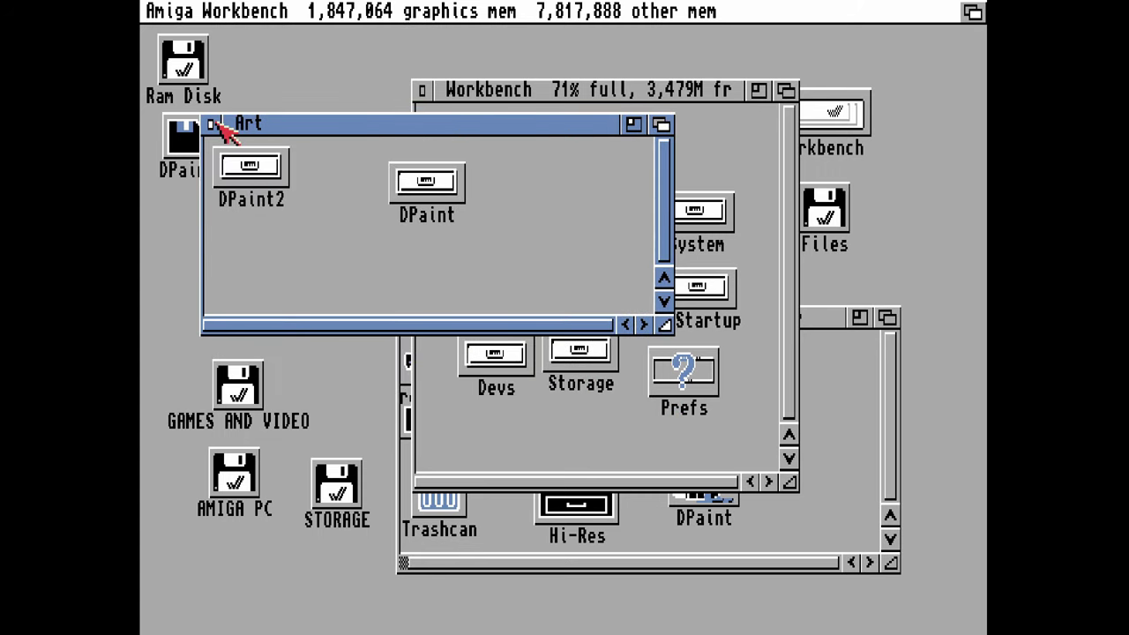
left_click(265, 172)
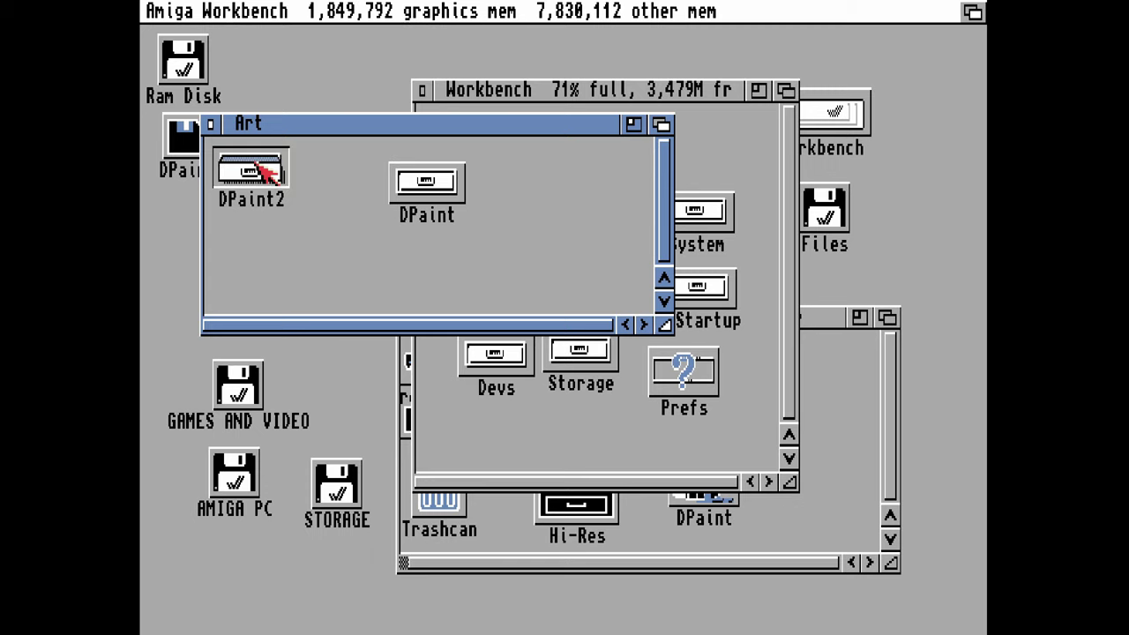
right_click(353, 11)
right_click(386, 79)
key("BackSpace")
key("BackSpace")
key("BackSpace")
key("BackSpace")
key("BackSpace")
key("BackSpace")
key("BackSpace")
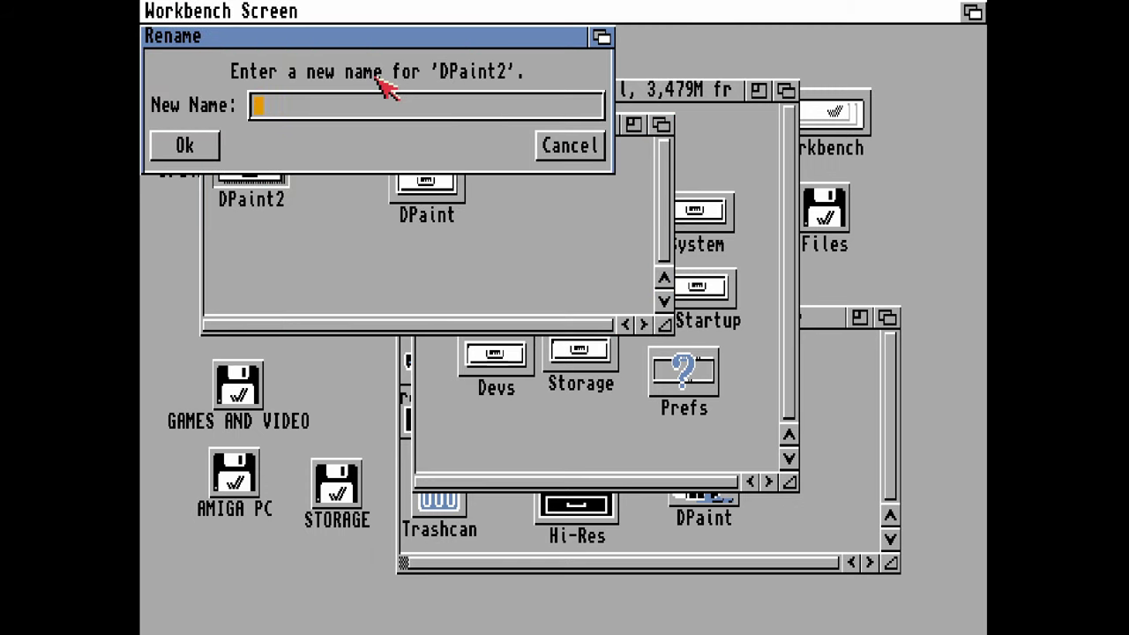
type("MyPics")
key("Return")
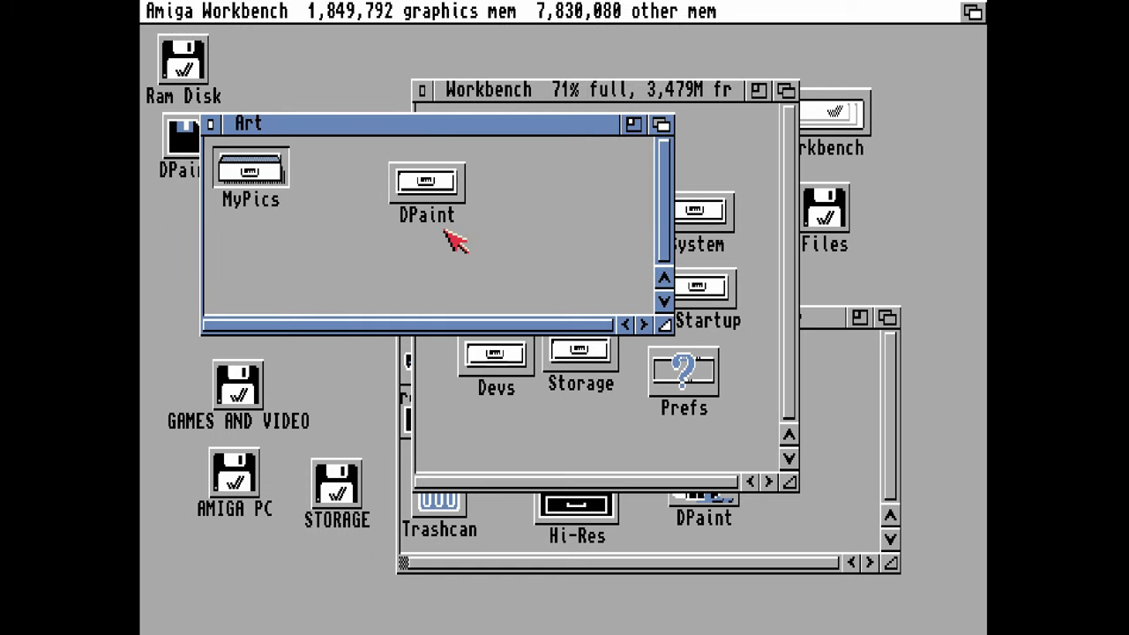
Rename the DPaint drawer to DPaint2.
left_click(424, 186)
right_click(375, 11)
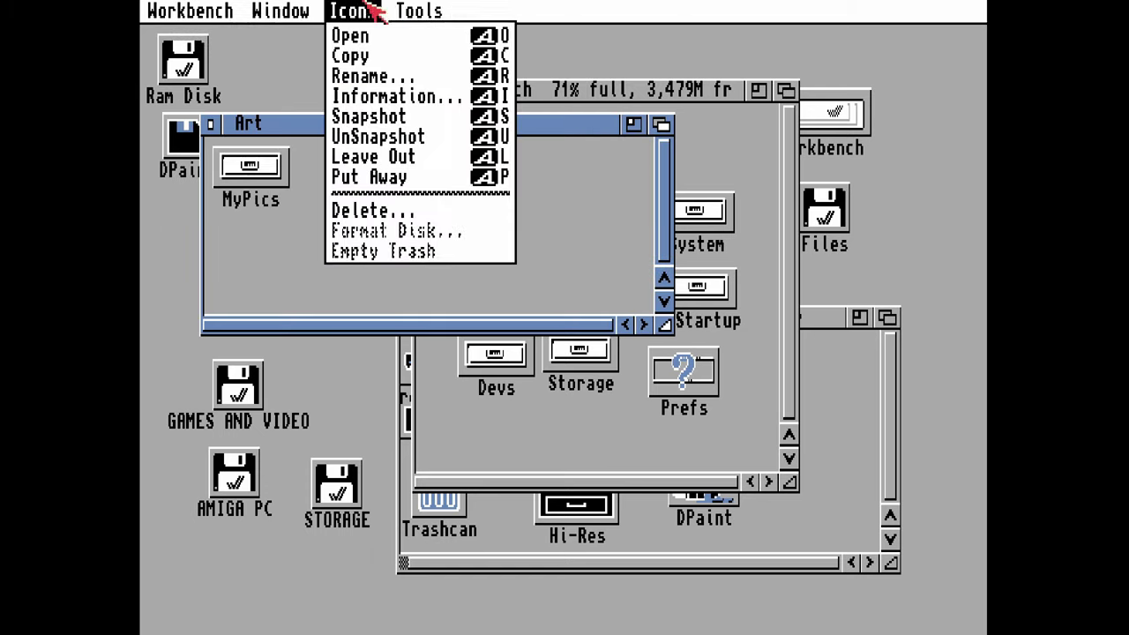
left_click(416, 78)
type("2")
key("Return")
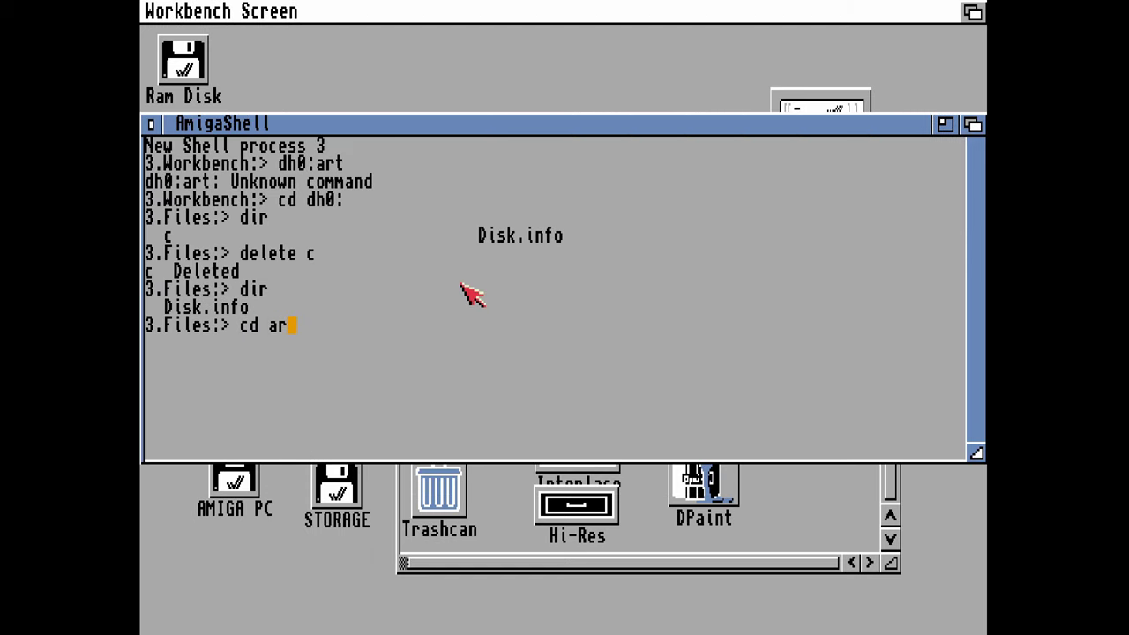
In AmigaShell, change into the Art directory and list its contents.
type("t")
key("Return")
type("dir")
key("Return")
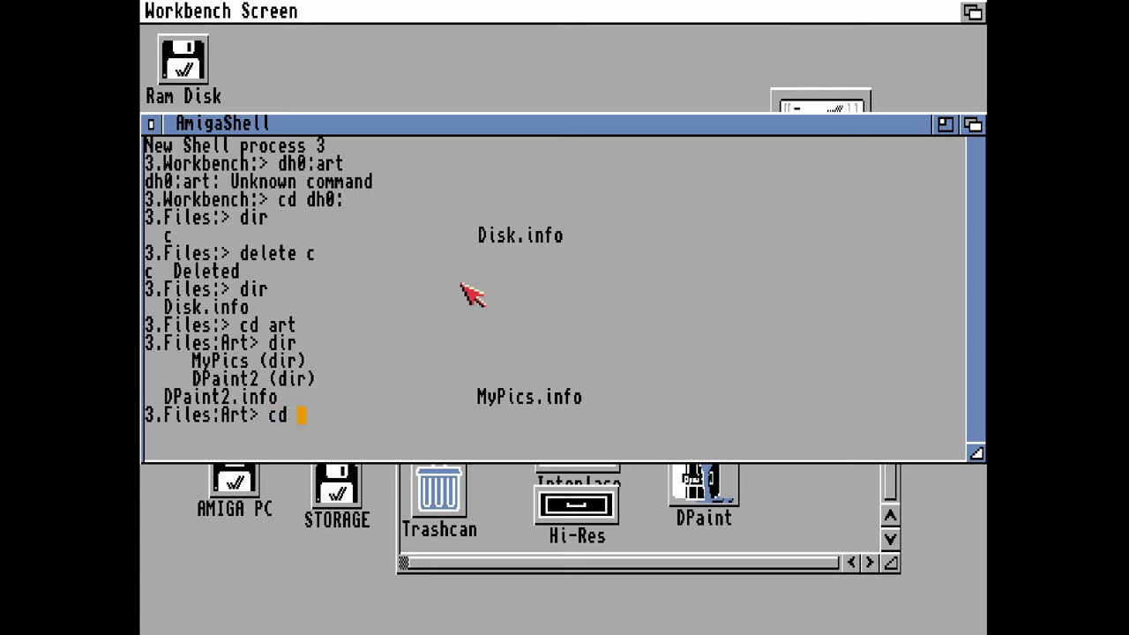
Move into DPaint2 and reposition the shell window higher and taller.
type("cd dpaint2")
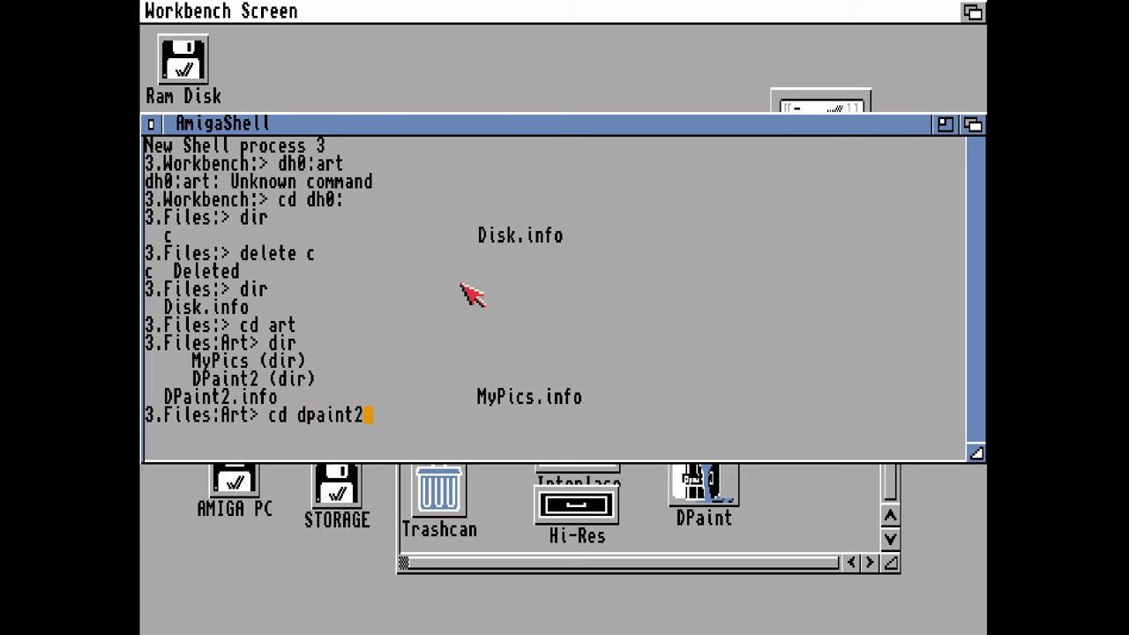
key("Return")
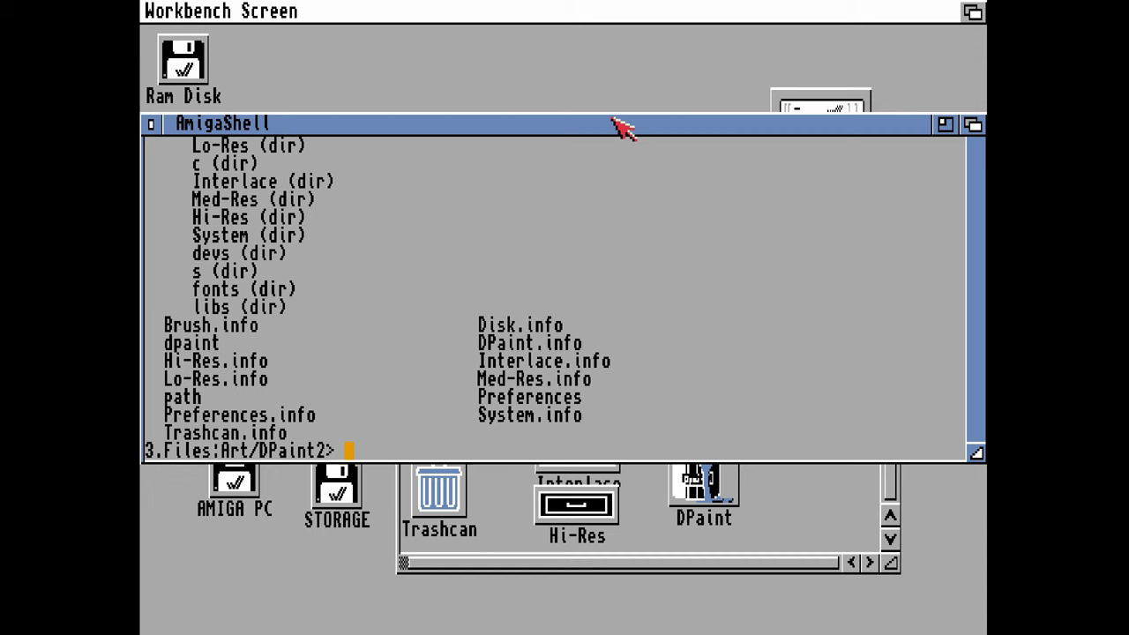
left_click_drag(612, 125, 612, 59)
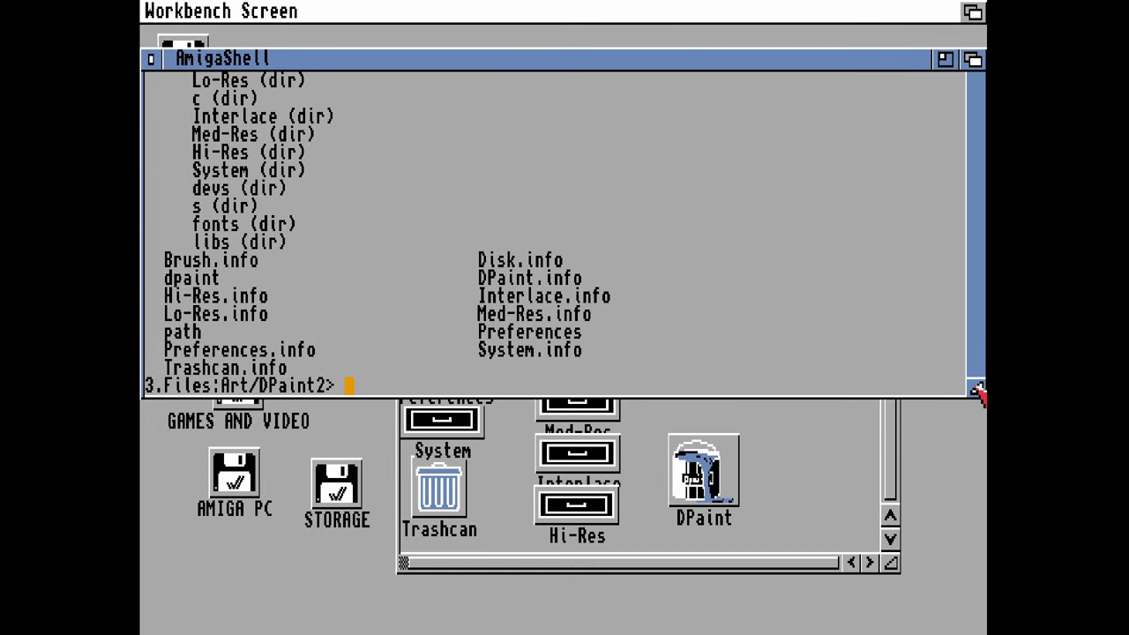
left_click_drag(976, 389, 977, 589)
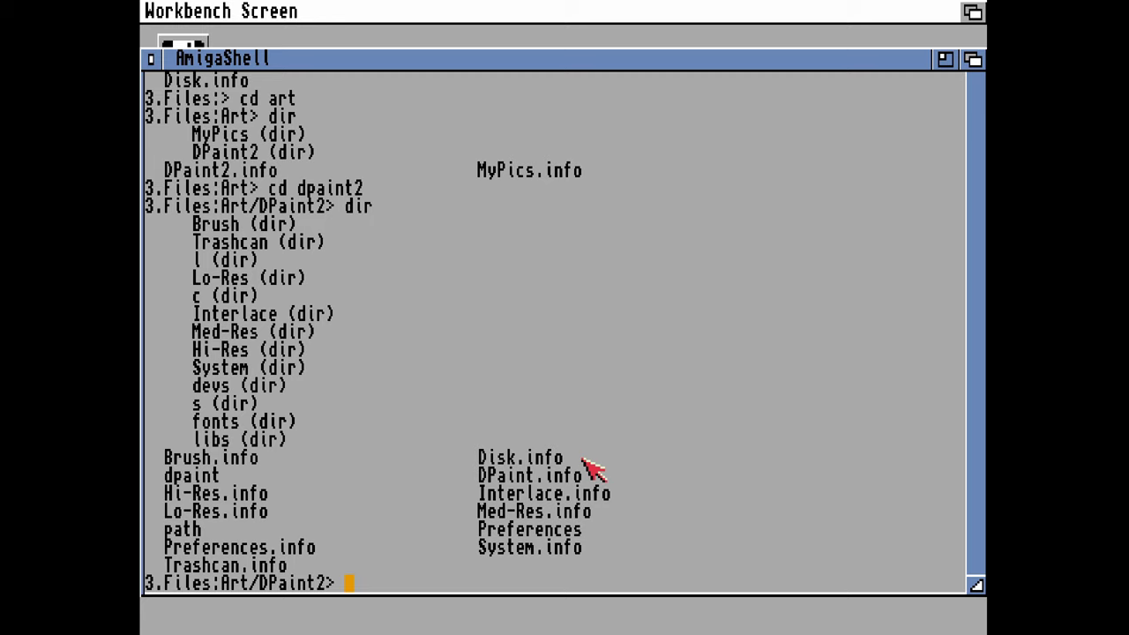
Enter DPaint2's c directory and copy echo into the system C: directory.
key("Return")
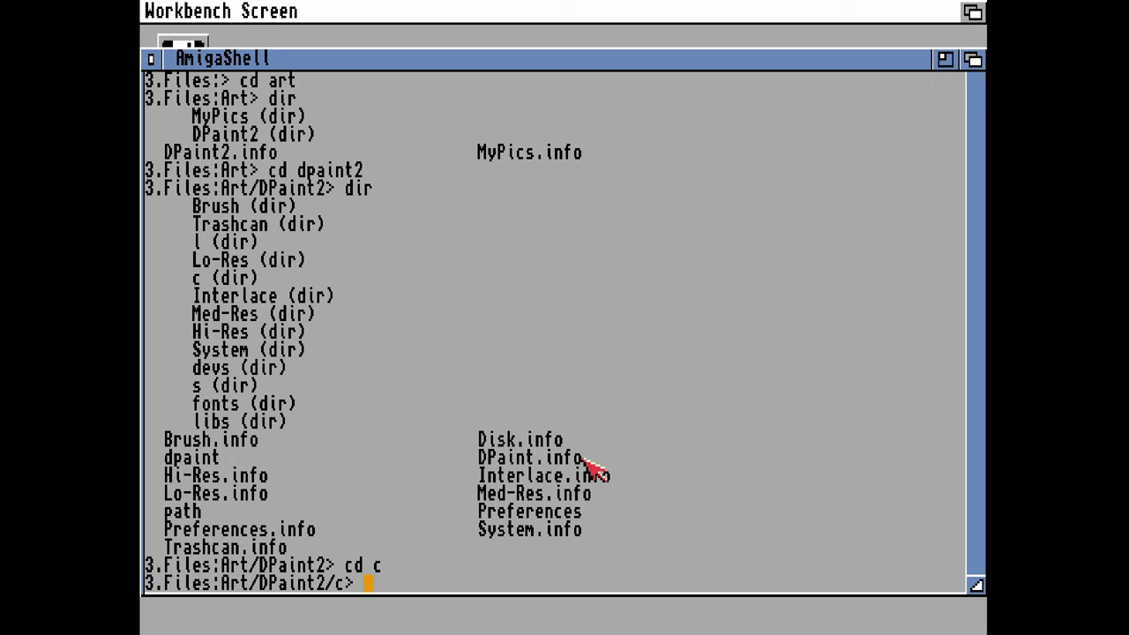
type("dir")
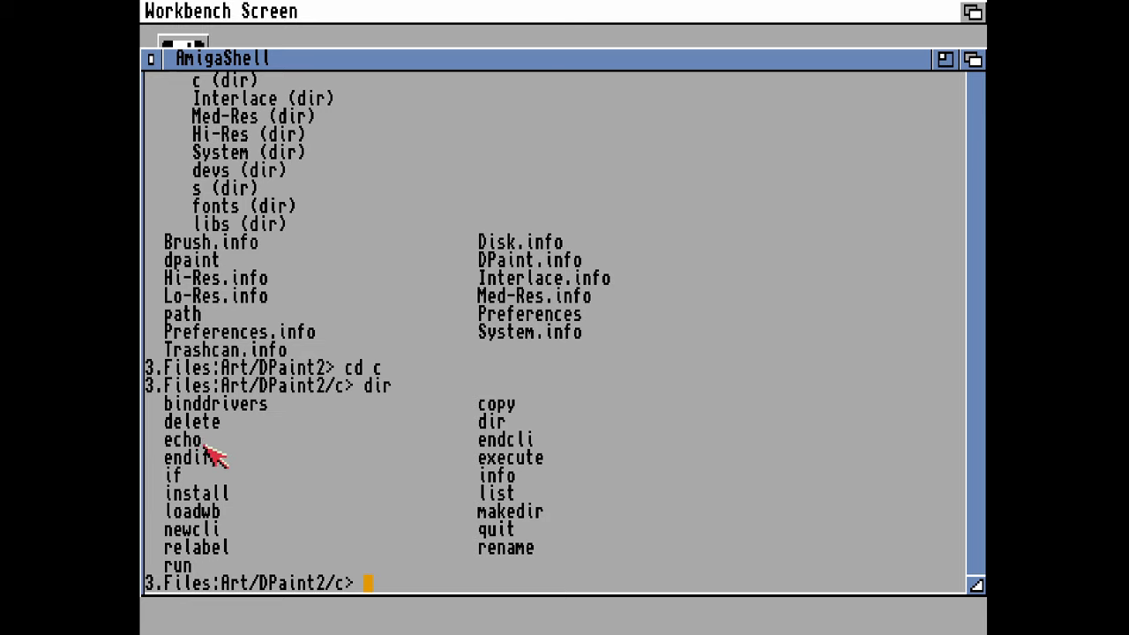
type("copy ech")
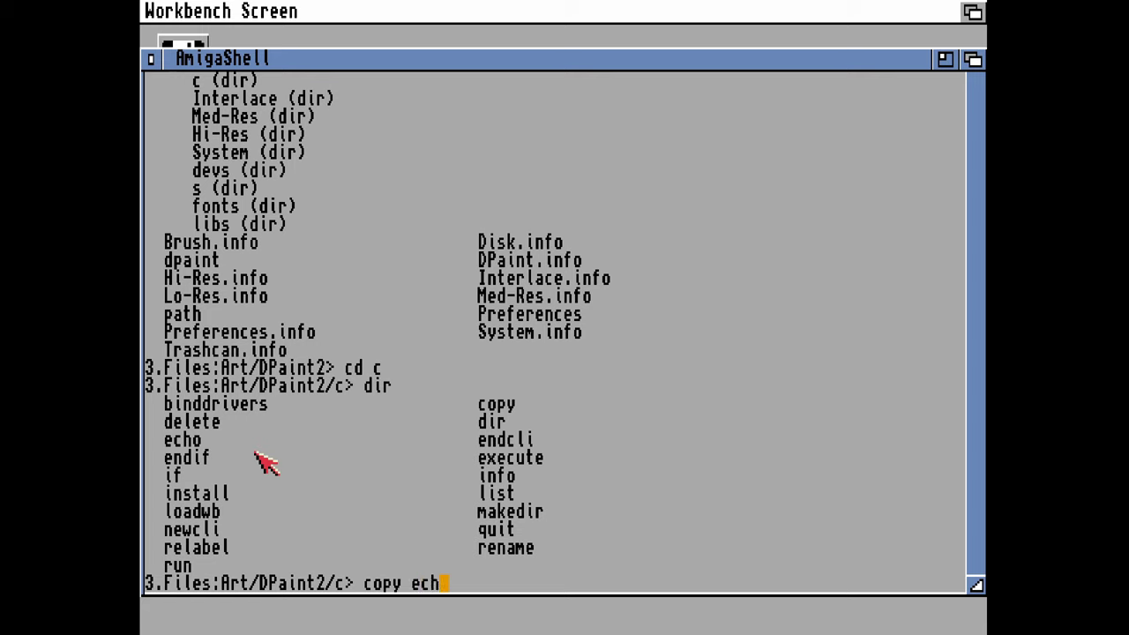
type("o c:")
key("Return")
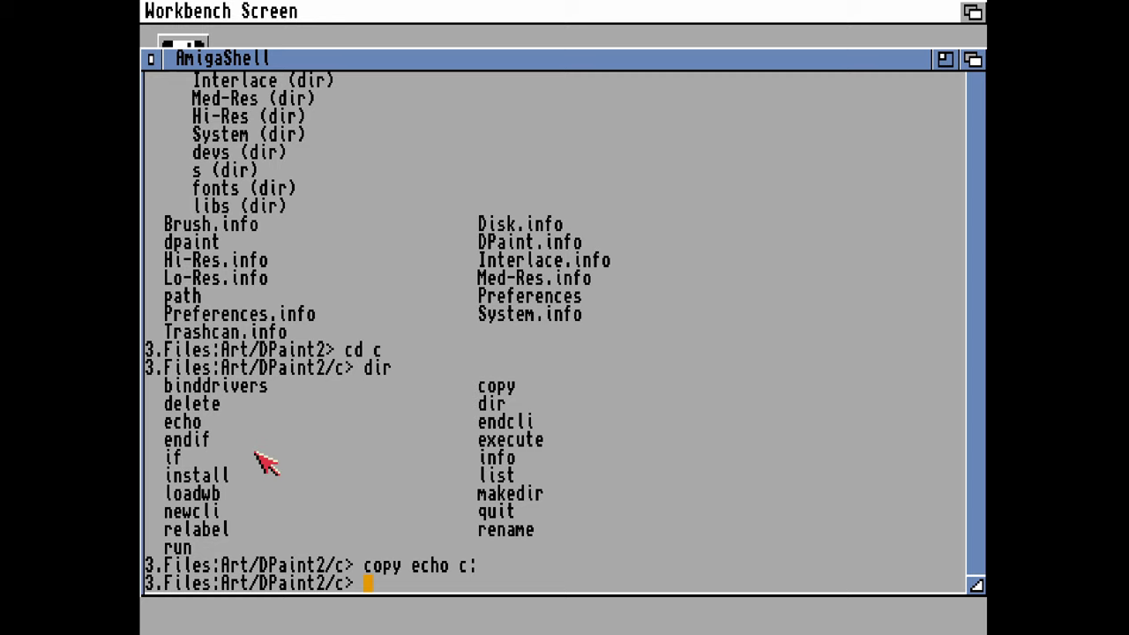
Run list c: if to check the if command in C:.
type("list c: if")
key("Return")
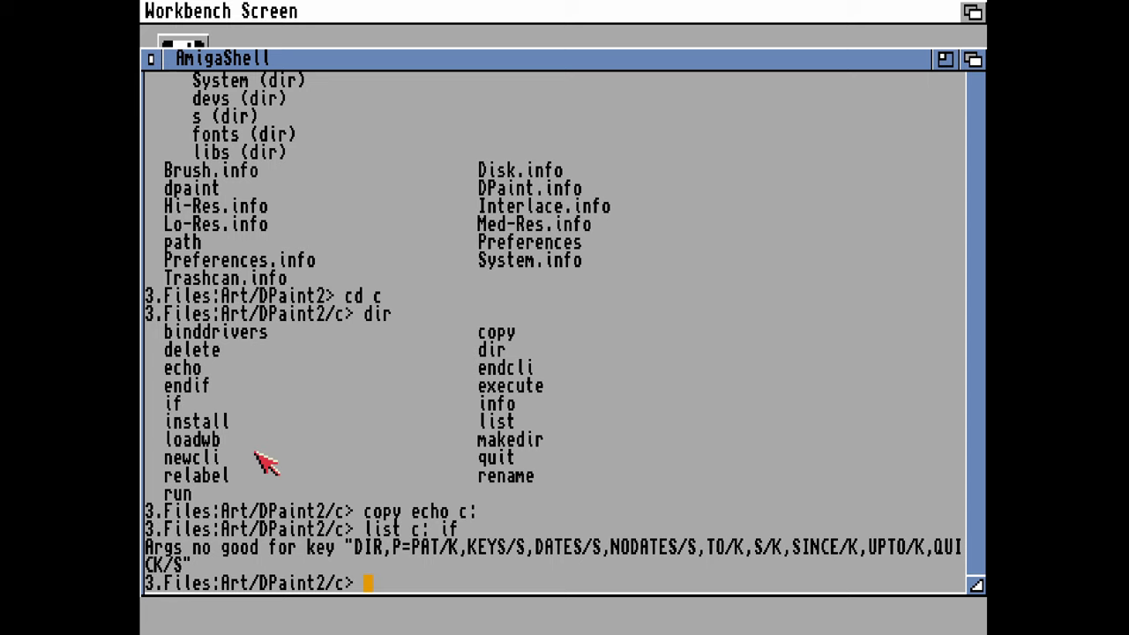
key("Return")
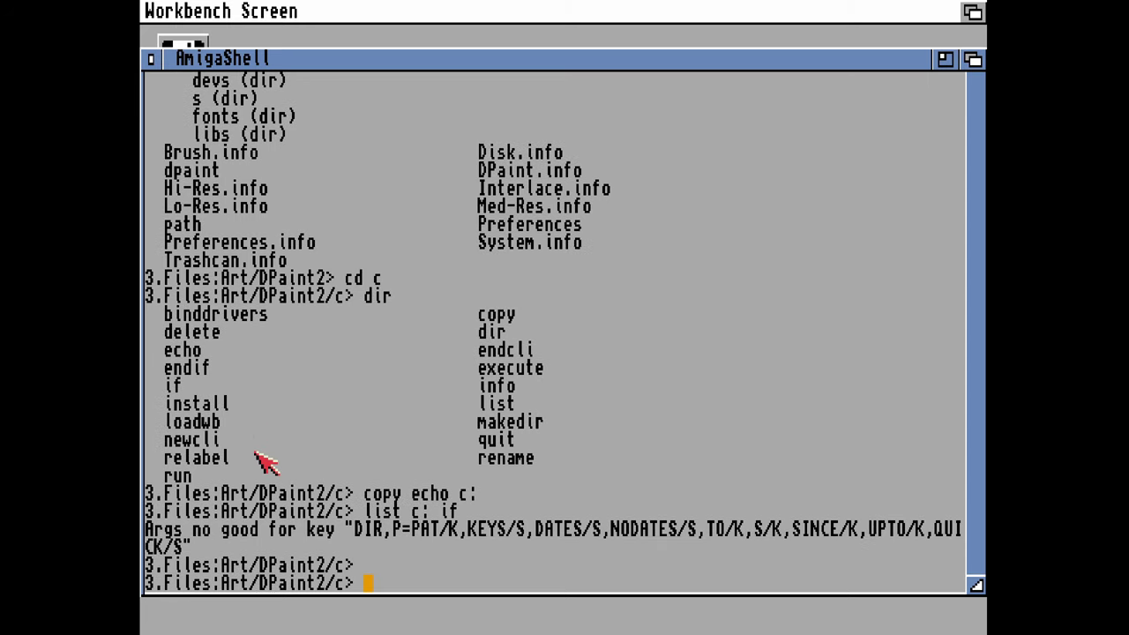
List all of C:, show the if command's details, then list DPaint2's c directory.
key("Up")
key("BackSpace")
key("BackSpace")
key("Return")
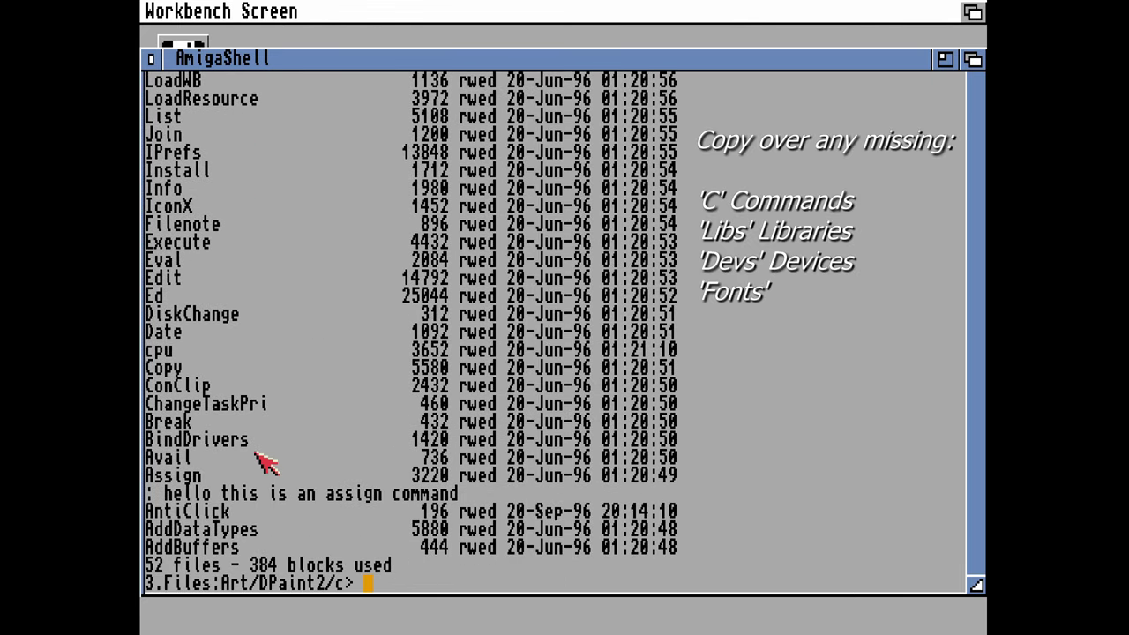
type("list i")
type("f")
key("Return")
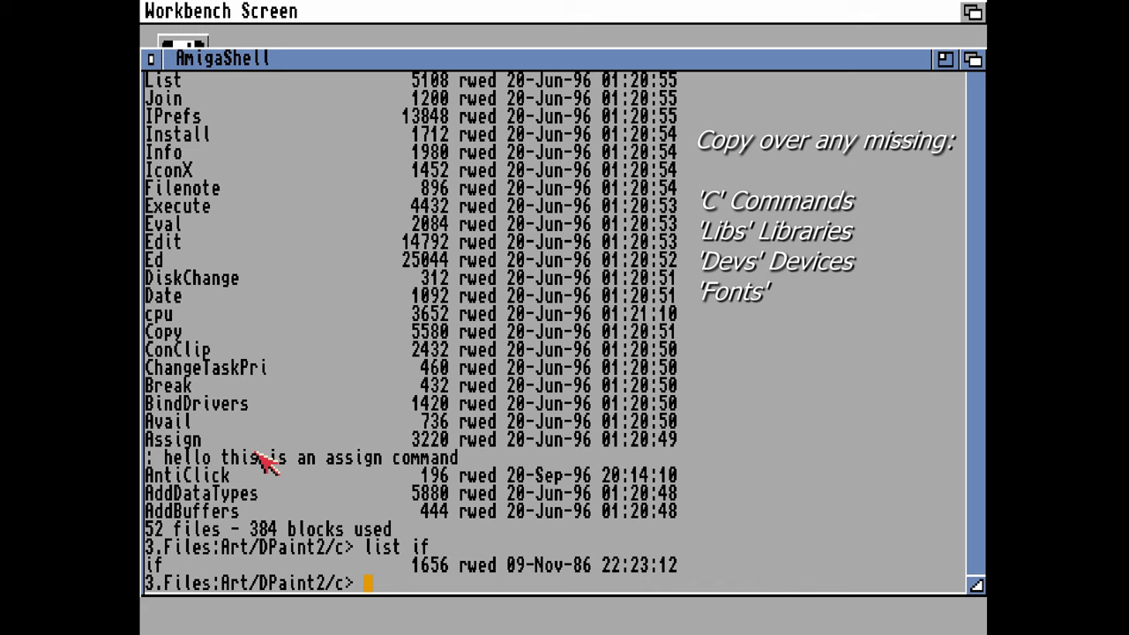
type("dir")
key("Return")
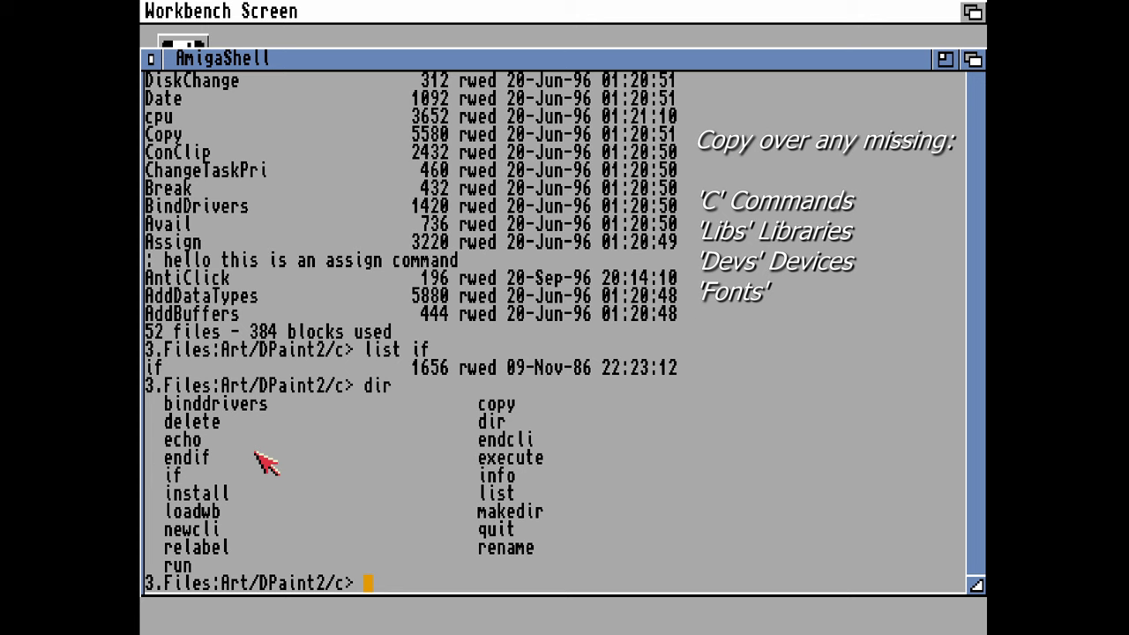
Move up to the DPaint2 directory with 'cd /' and list its contents.
type("cd /")
key("Return")
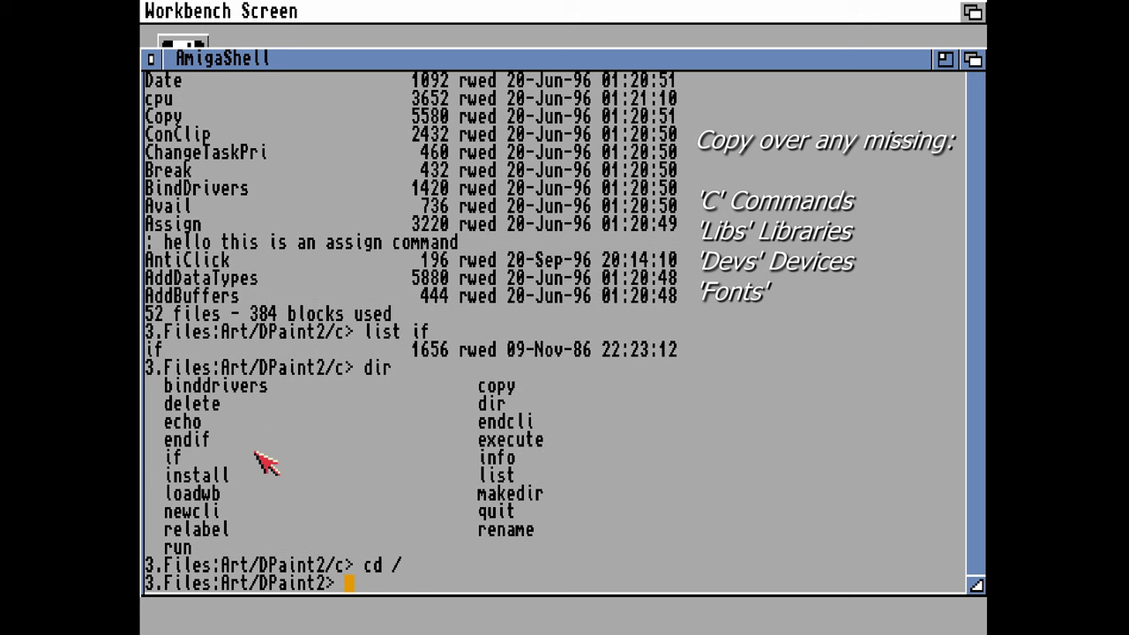
type("dir")
key("Return")
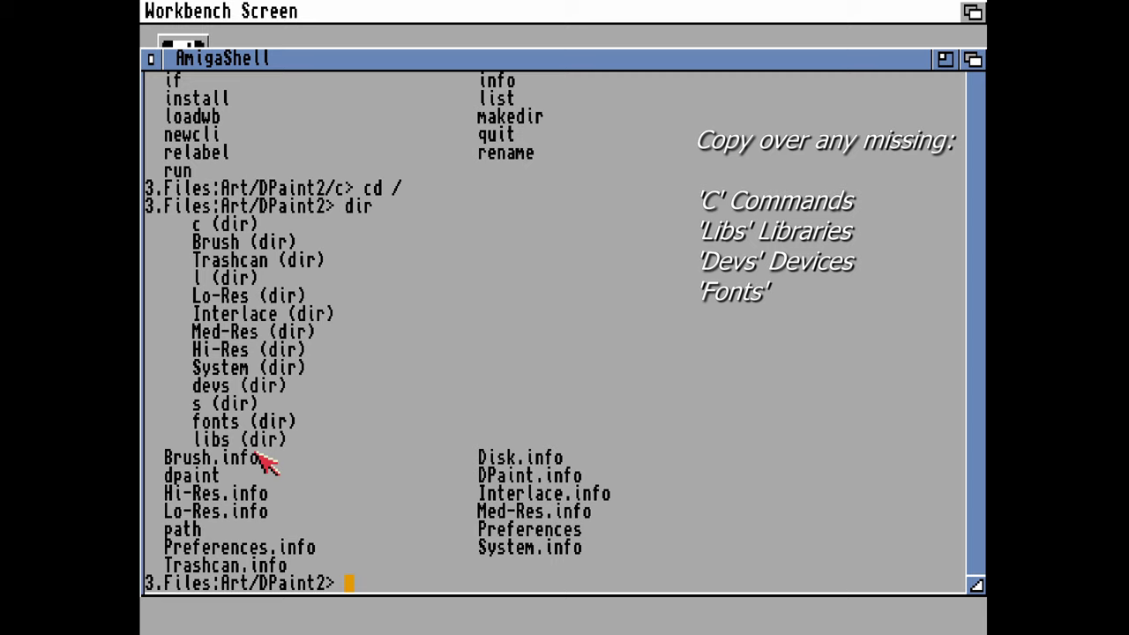
Change into the fonts directory and list its font drawers and .font files.
type("cd fonts")
key("Return")
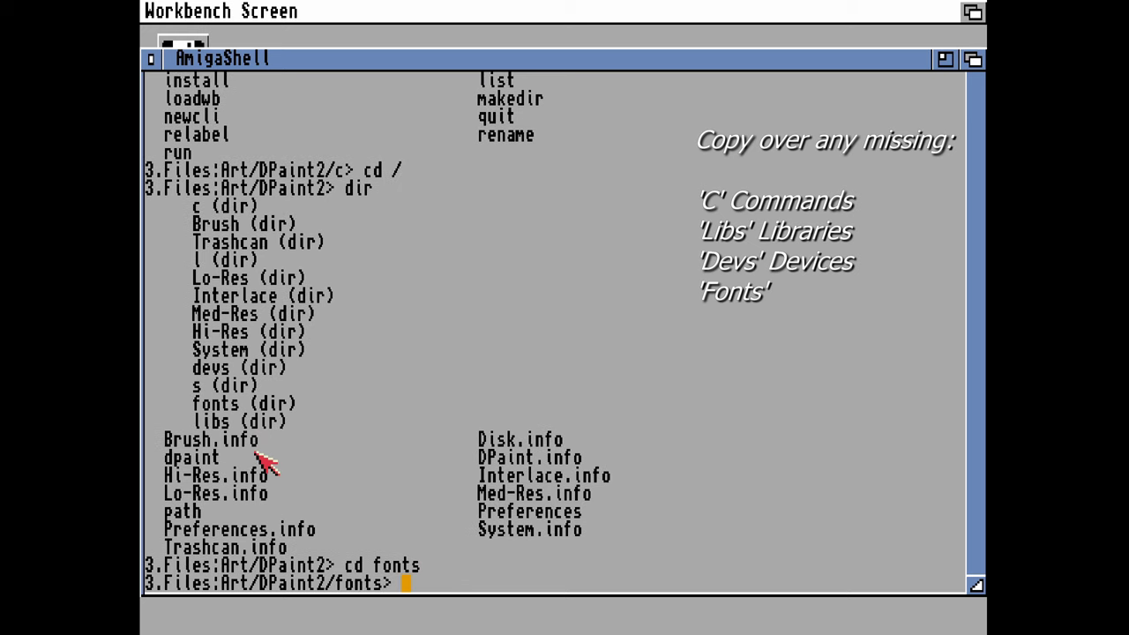
type("for")
key("BackSpace")
key("BackSpace")
key("BackSpace")
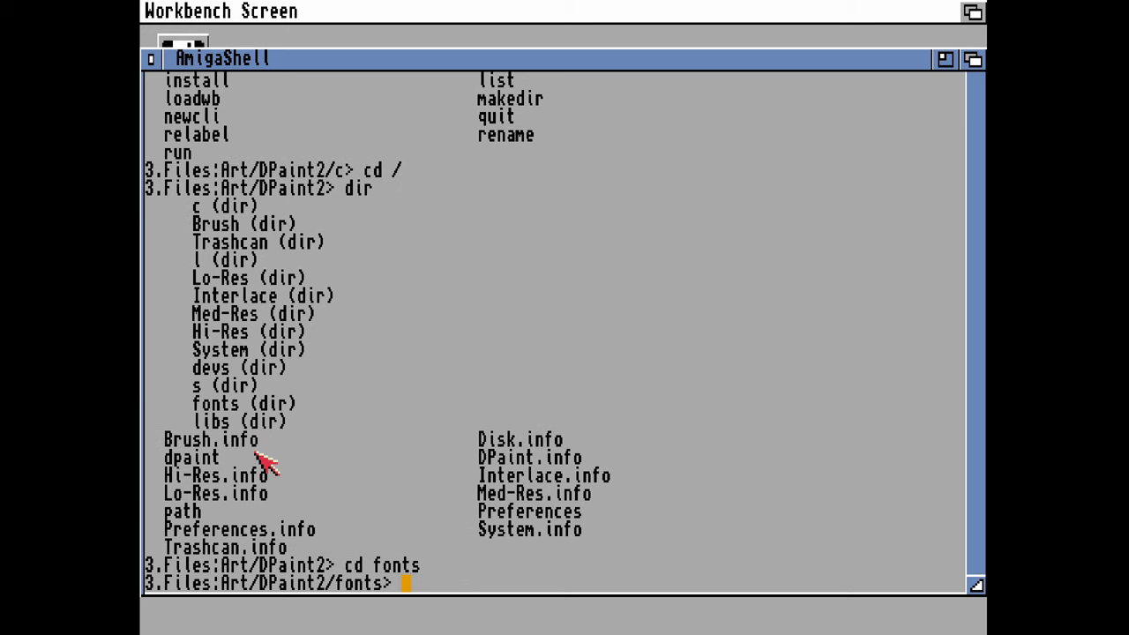
type("dir")
key("Return")
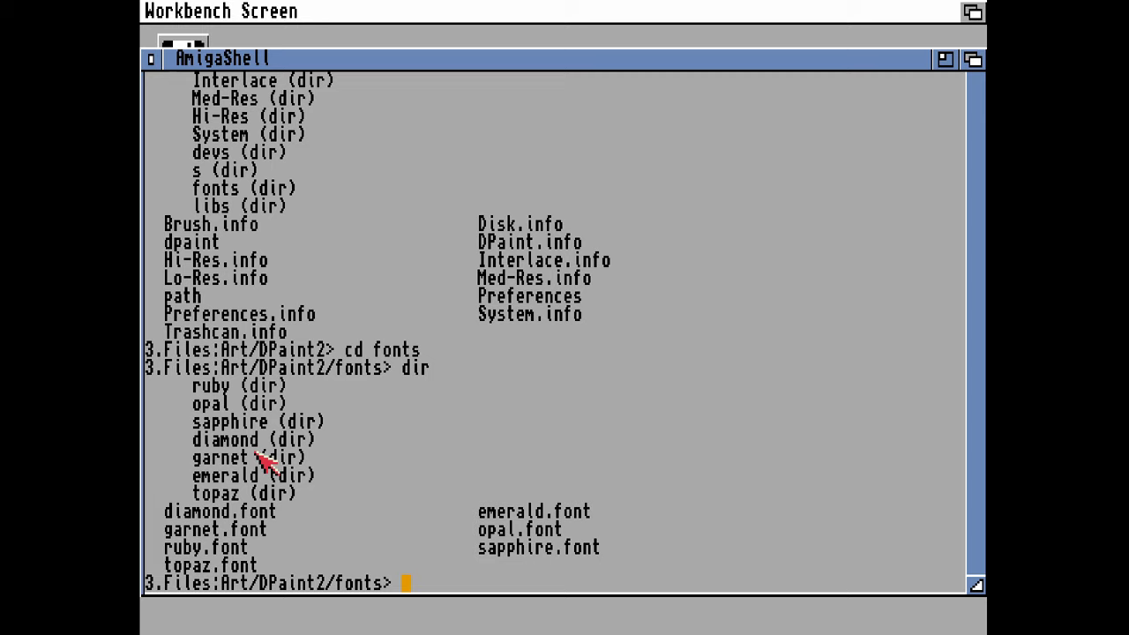
Try copying with 'copy all fonts:', then recall the command for editing.
type("copy all ")
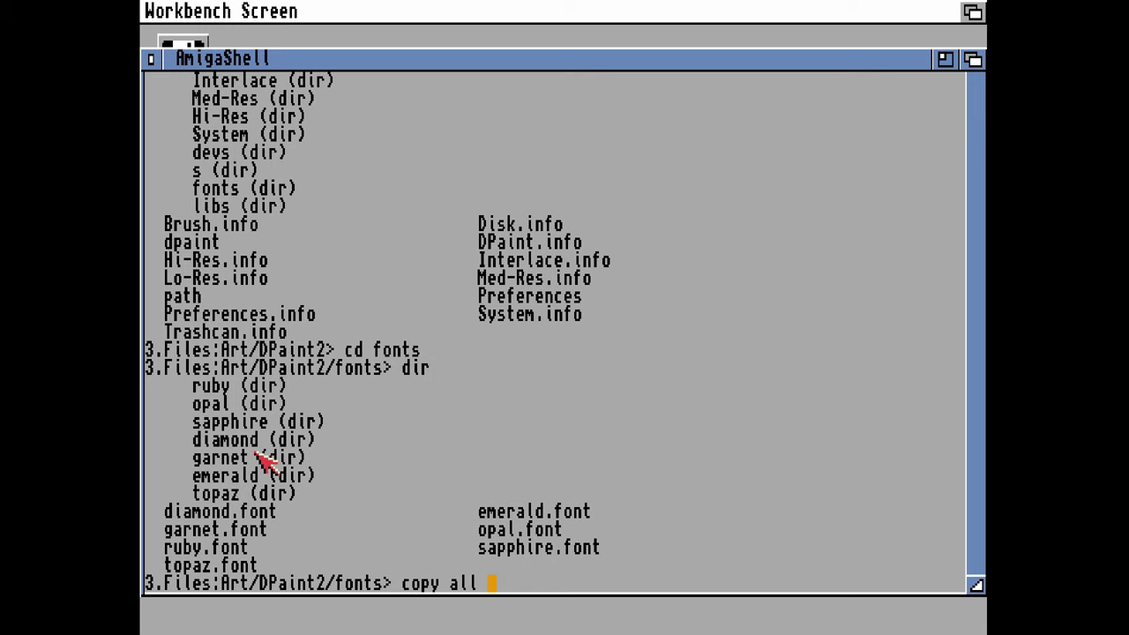
type("fonts:")
key("Return")
key("Up")
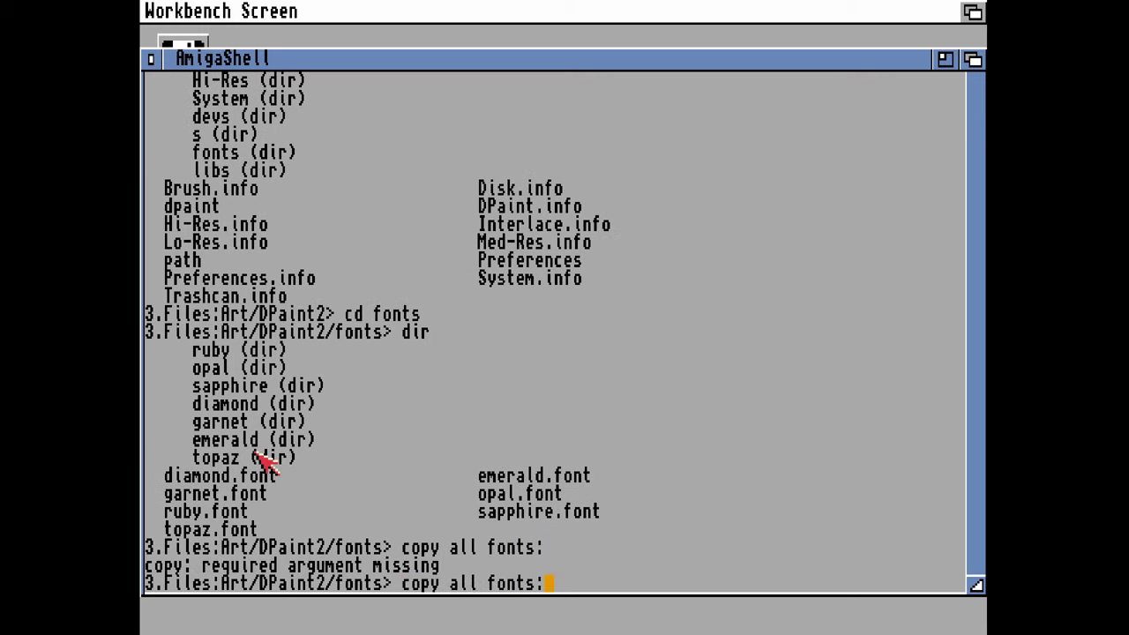
key("Left")
key("Left")
key("Left")
key("Left")
key("Left")
key("Left")
type("\"")
key("BackSpace")
type("\"")
key("BackSpace")
type("\"")
key("BackSpace")
Rework the command into 'copy . fonts:' and run it.
type("\\")
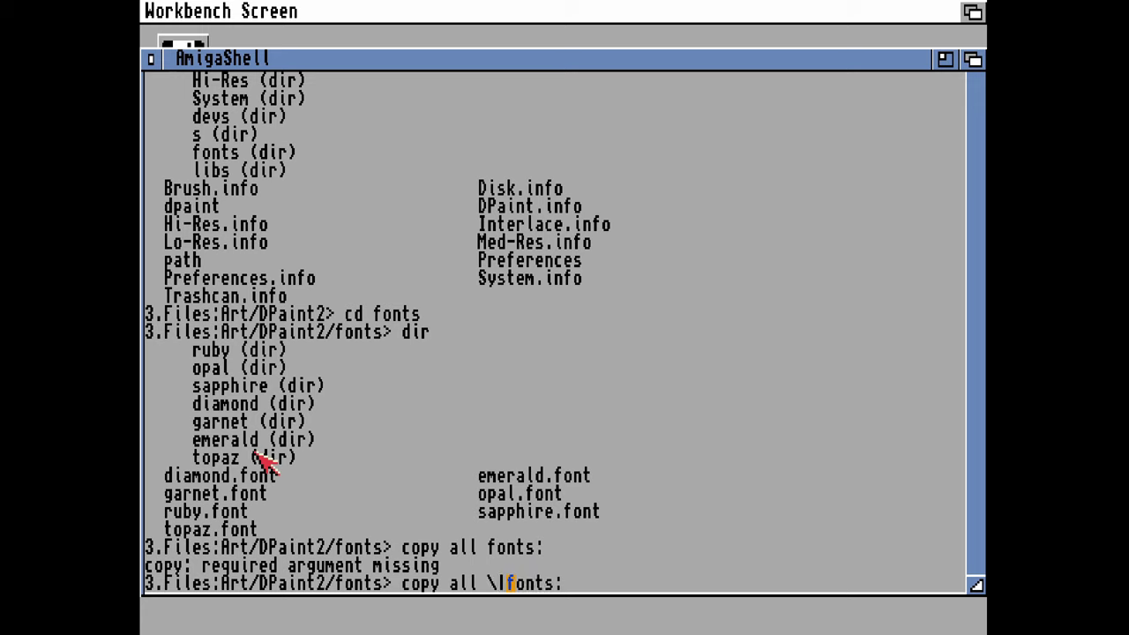
key("BackSpace")
type("|?.")
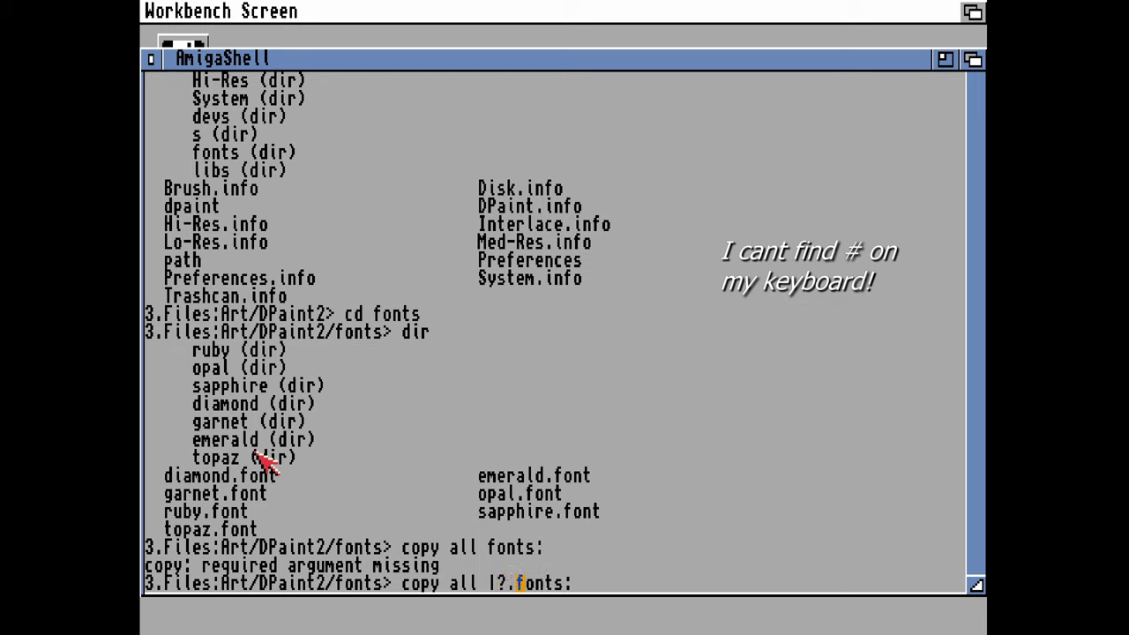
key("BackSpace")
key("BackSpace")
key("BackSpace")
key("BackSpace")
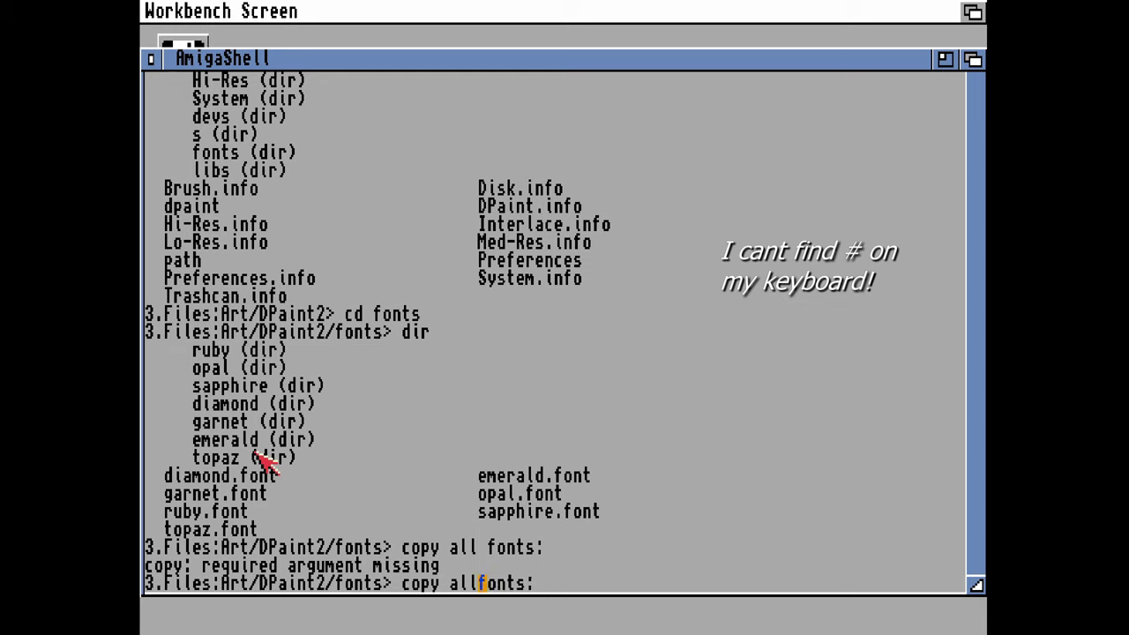
key("BackSpace")
key("BackSpace")
key("BackSpace")
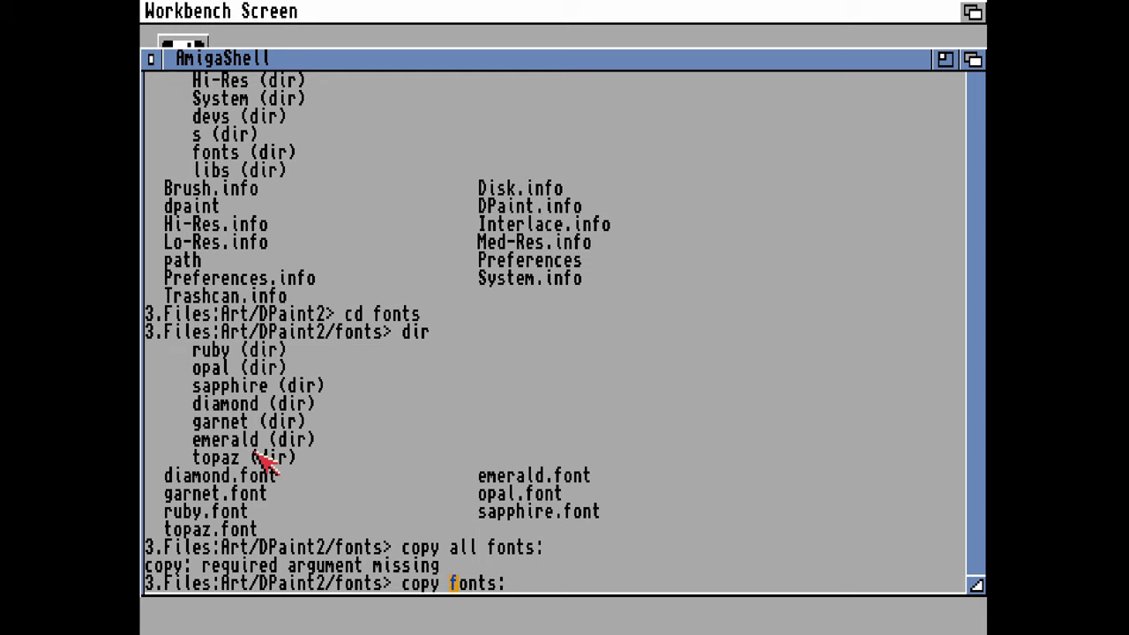
type(".")
key("Return")
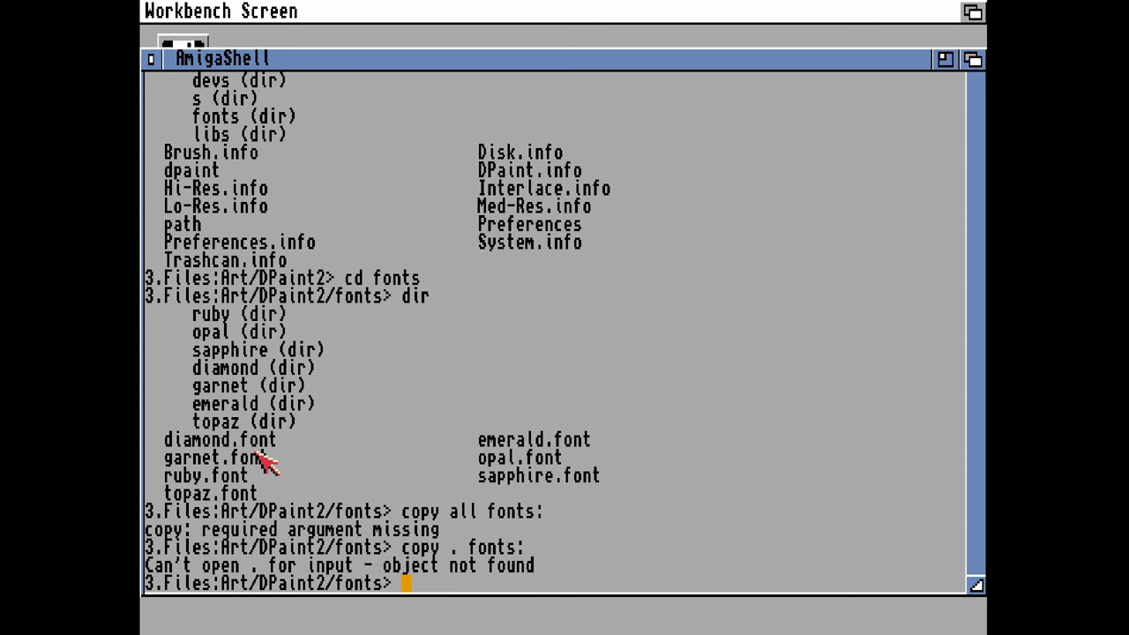
Check the copy command's argument template, then try 'copy fonts: all'.
type("copy ?")
key("Return")
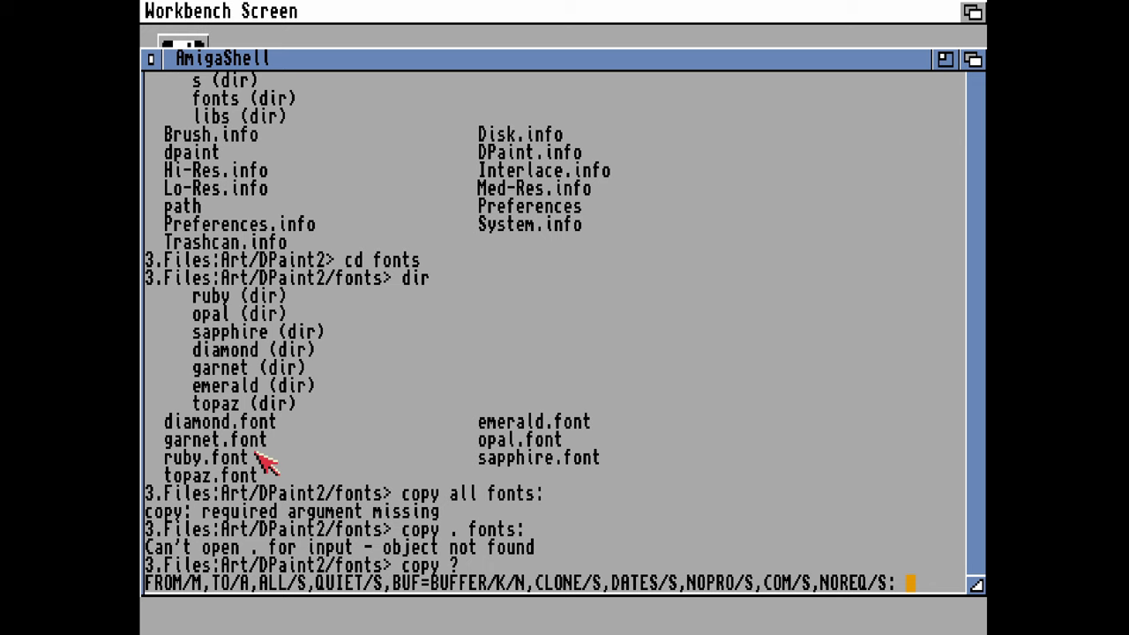
key("Return")
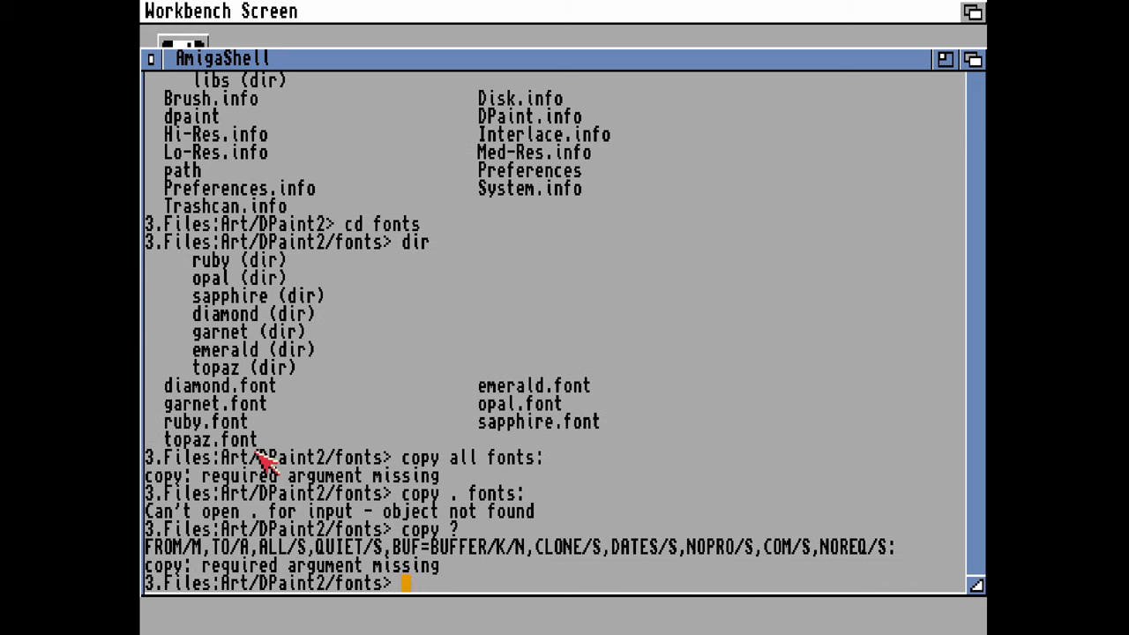
type("copy fonts:")
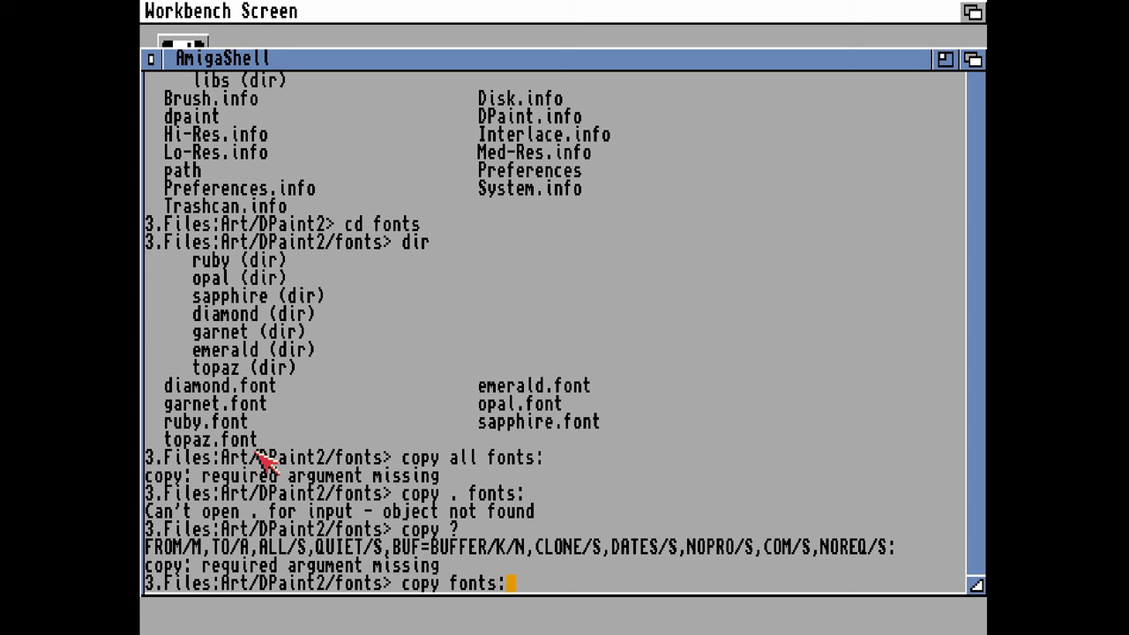
type(" all")
key("Return")
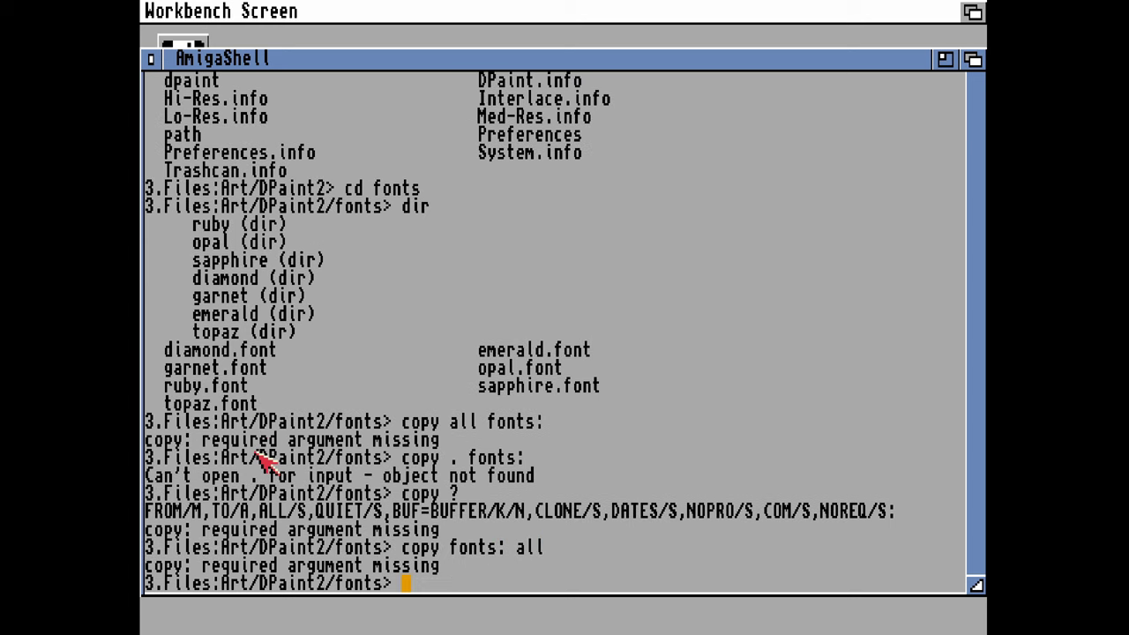
Edit the command into 'copy all #? fonts:' and run it to copy every font.
key("Up")
key("Left")
key("Left")
key("Left")
key("Left")
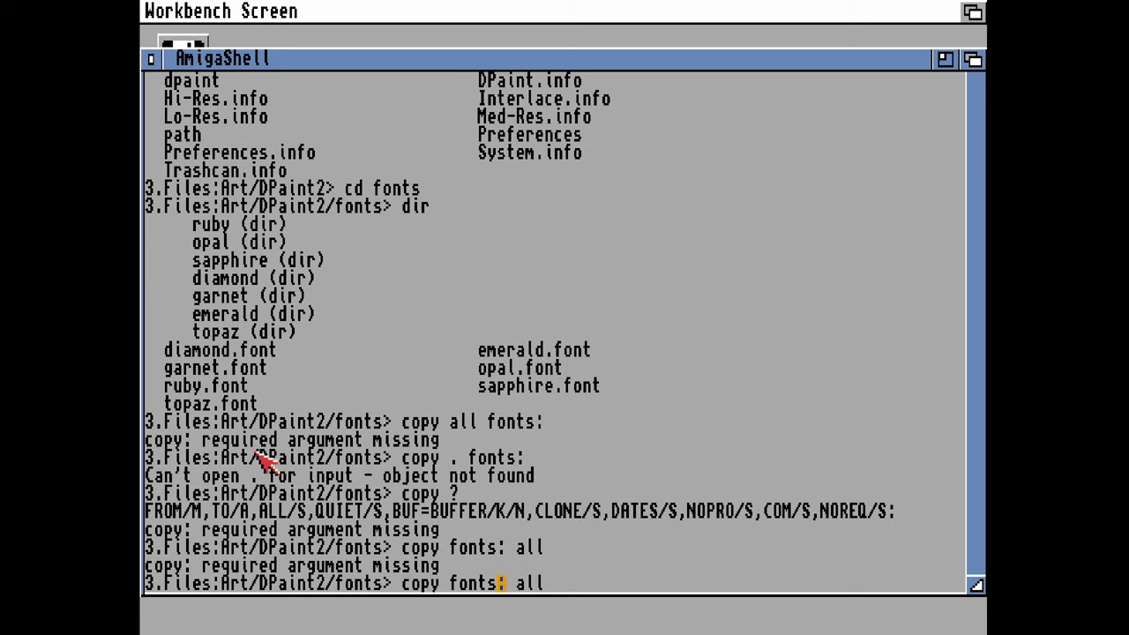
key("Right")
key("Delete")
key("Delete")
key("Delete")
key("Left")
key("Left")
key("Left")
key("Left")
key("Left")
key("Left")
key("Left")
type("all ")
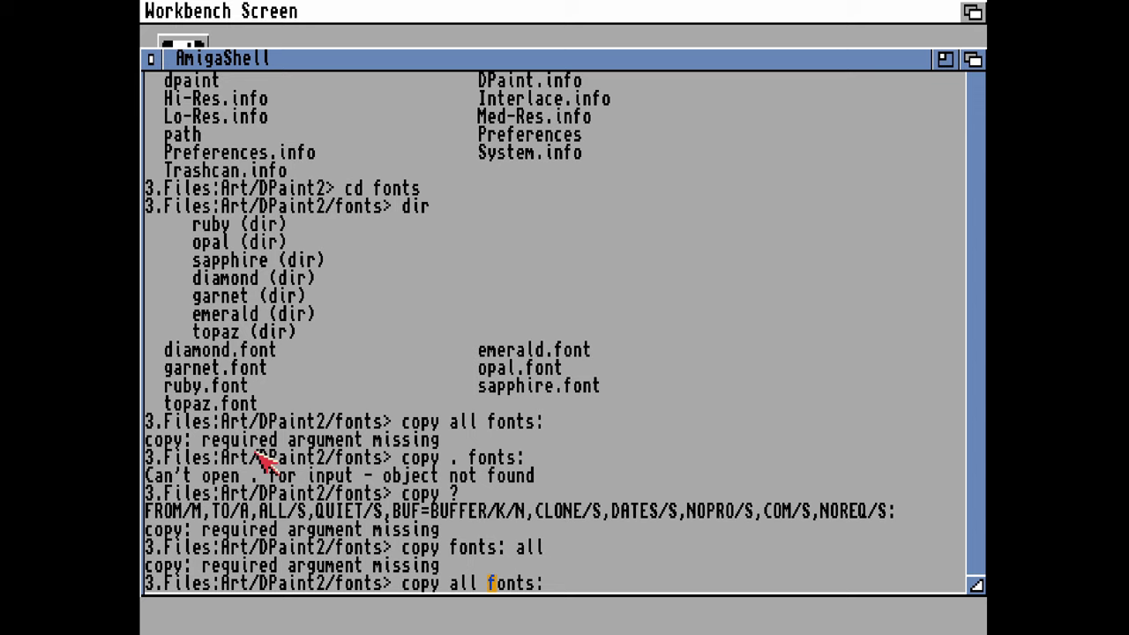
type("?#")
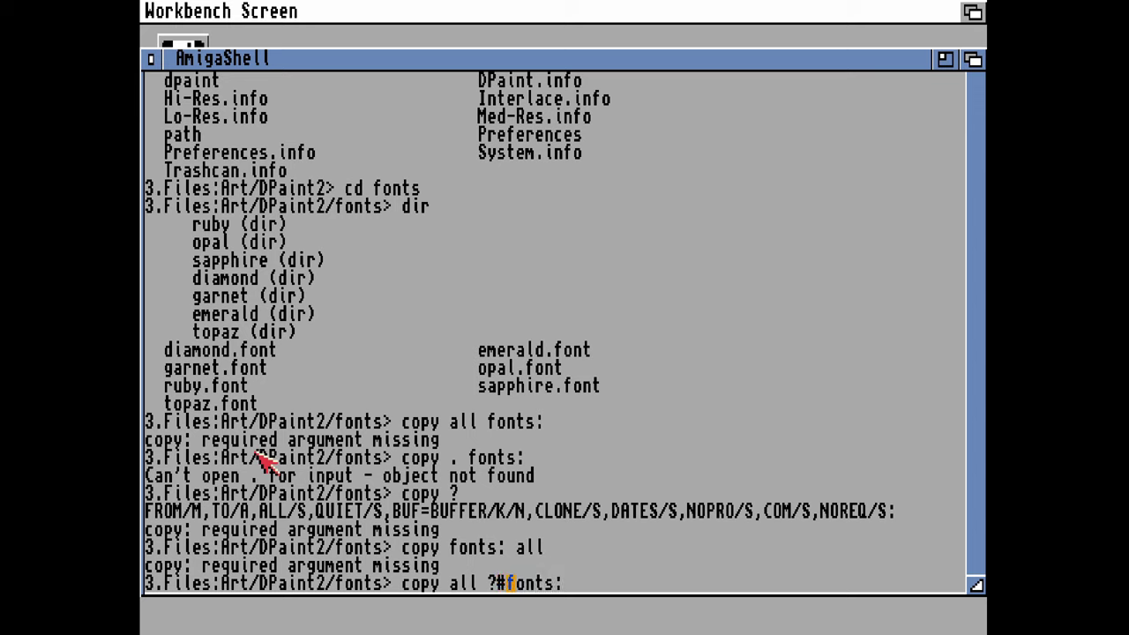
key("BackSpace")
key("BackSpace")
type("@")
key("BackSpace")
type("#?")
key("Return")
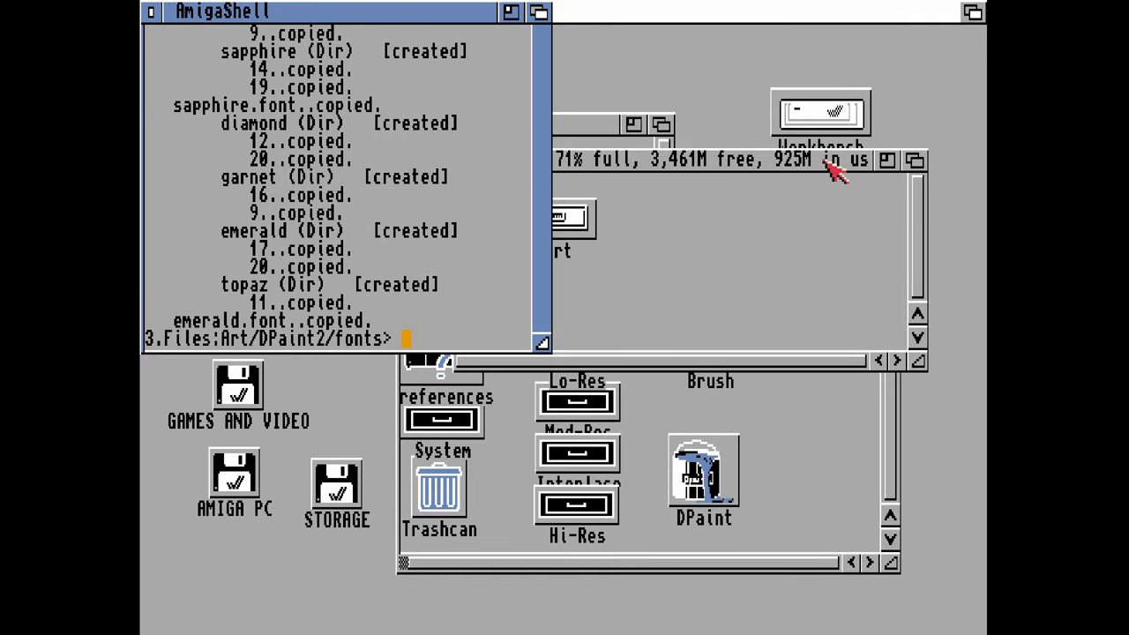
Open Font preferences from the Workbench Prefs drawer and choose a new icon text font.
left_click(915, 160)
double_click(849, 117)
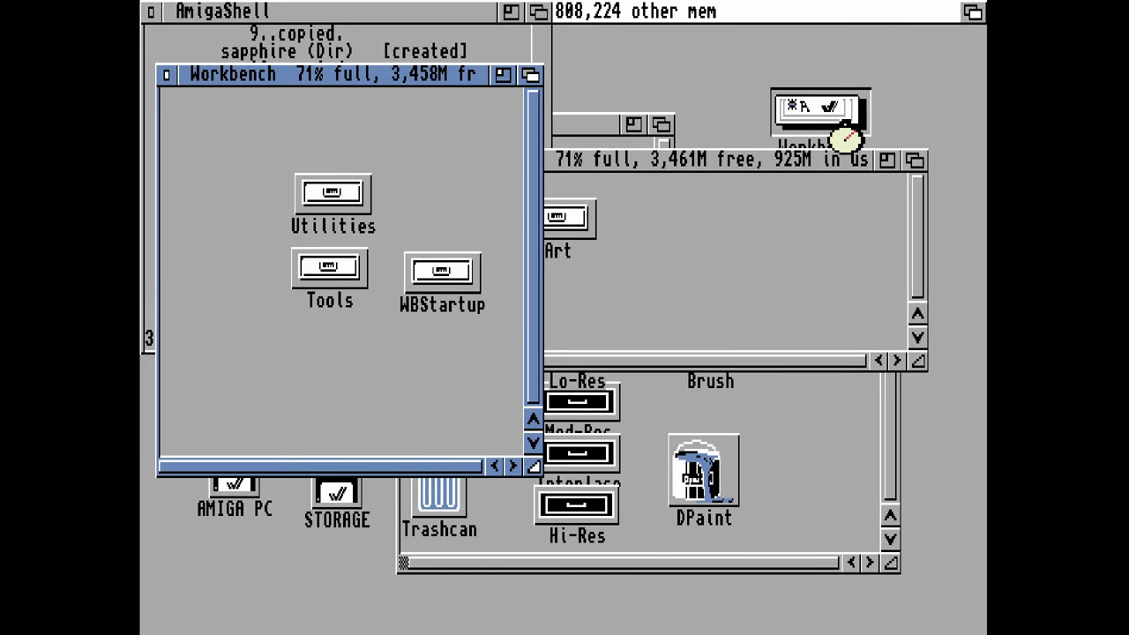
double_click(432, 361)
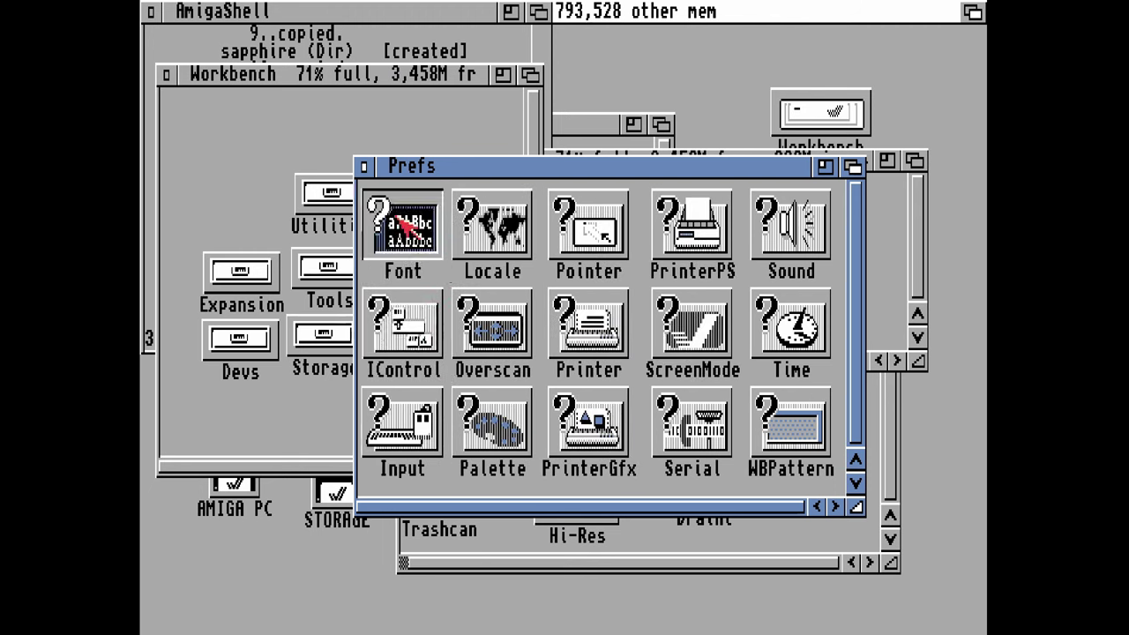
double_click(403, 225)
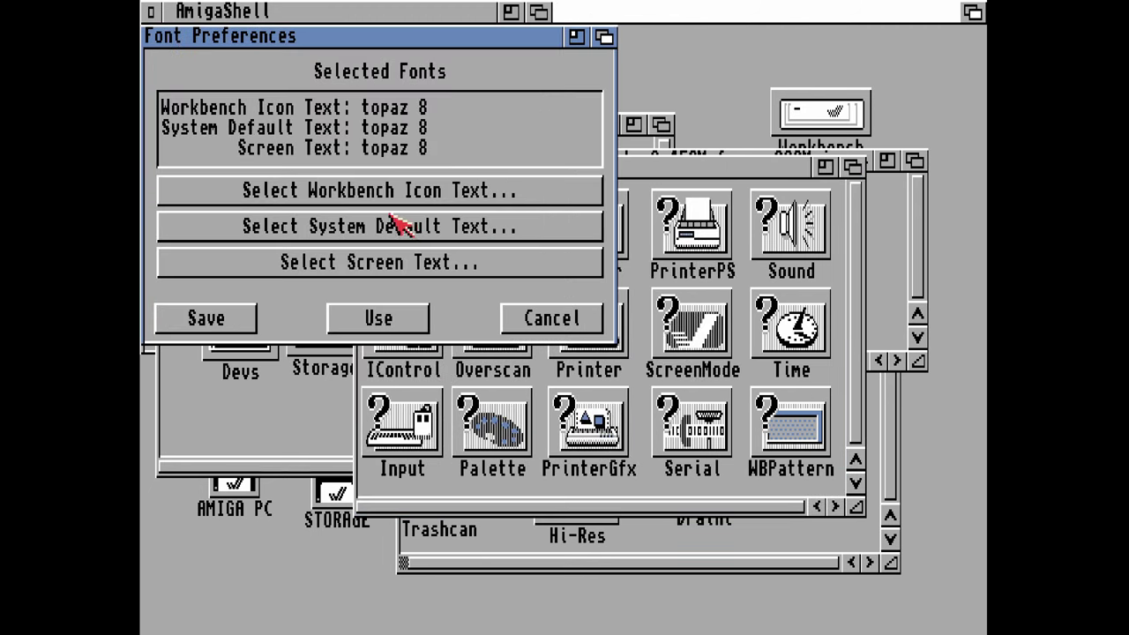
left_click(347, 191)
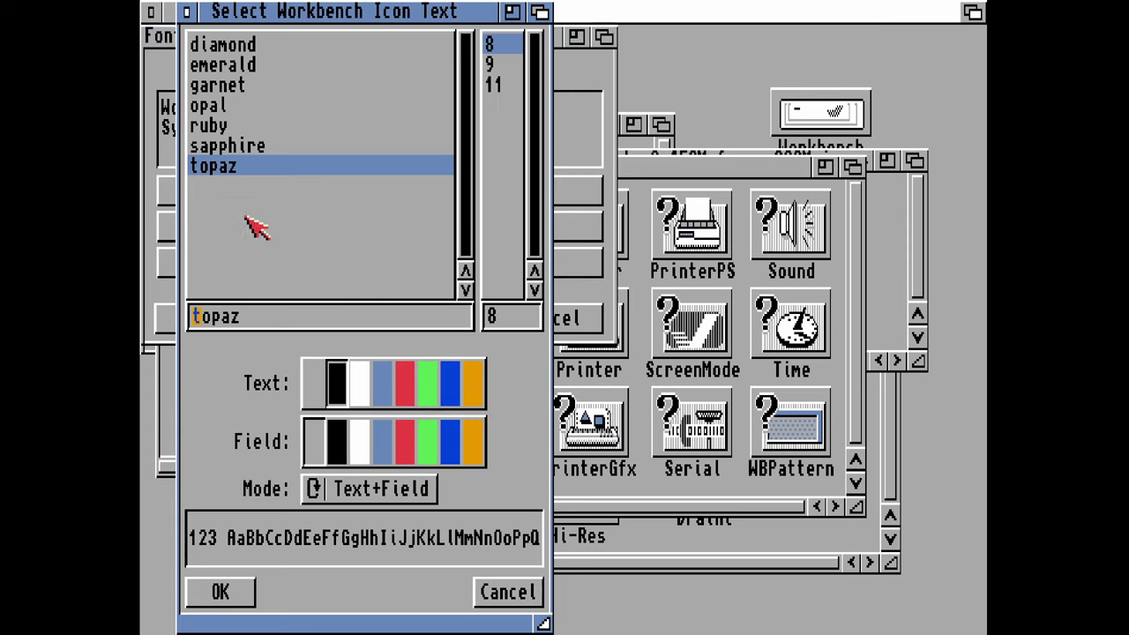
Preview the diamond, emerald, garnet, opal, ruby and sapphire fonts in turn.
left_click(227, 53)
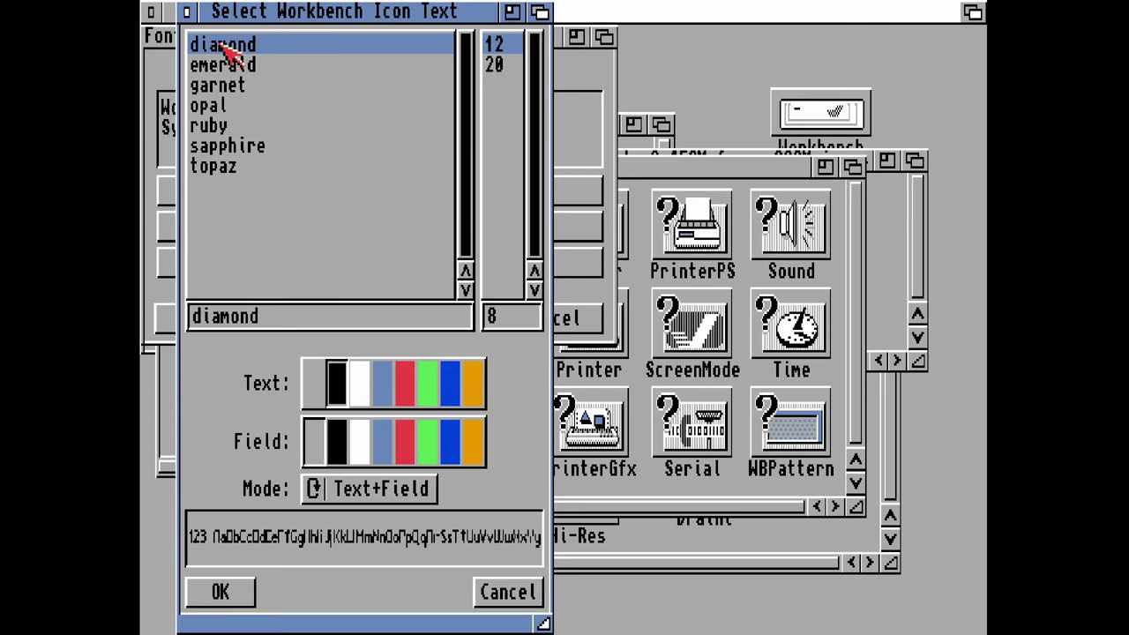
left_click(228, 67)
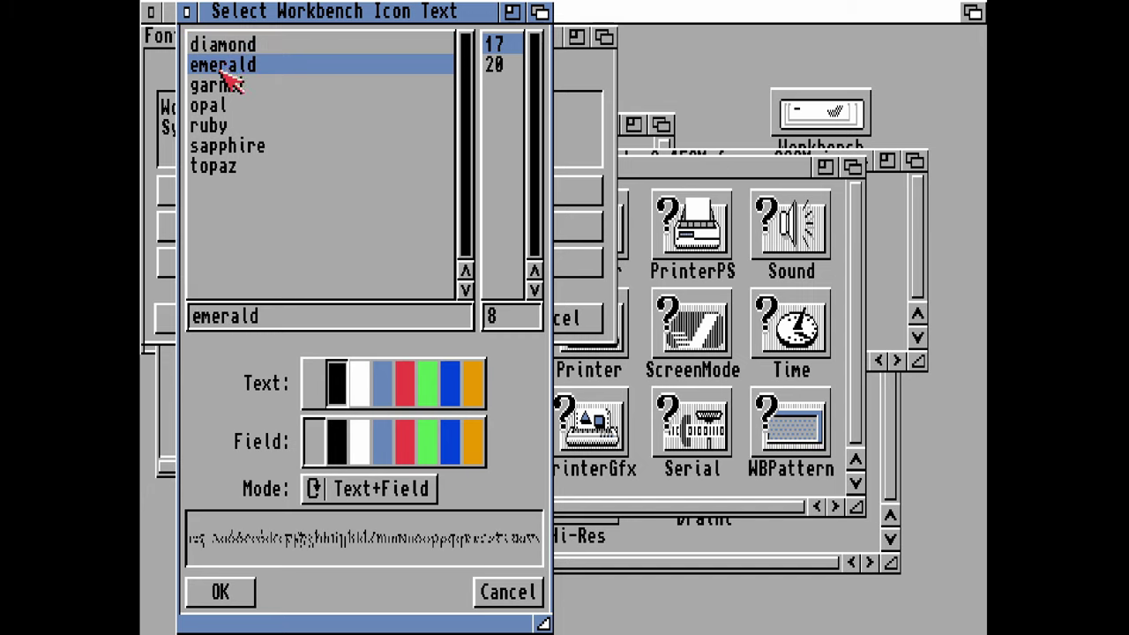
left_click(230, 85)
left_click(215, 113)
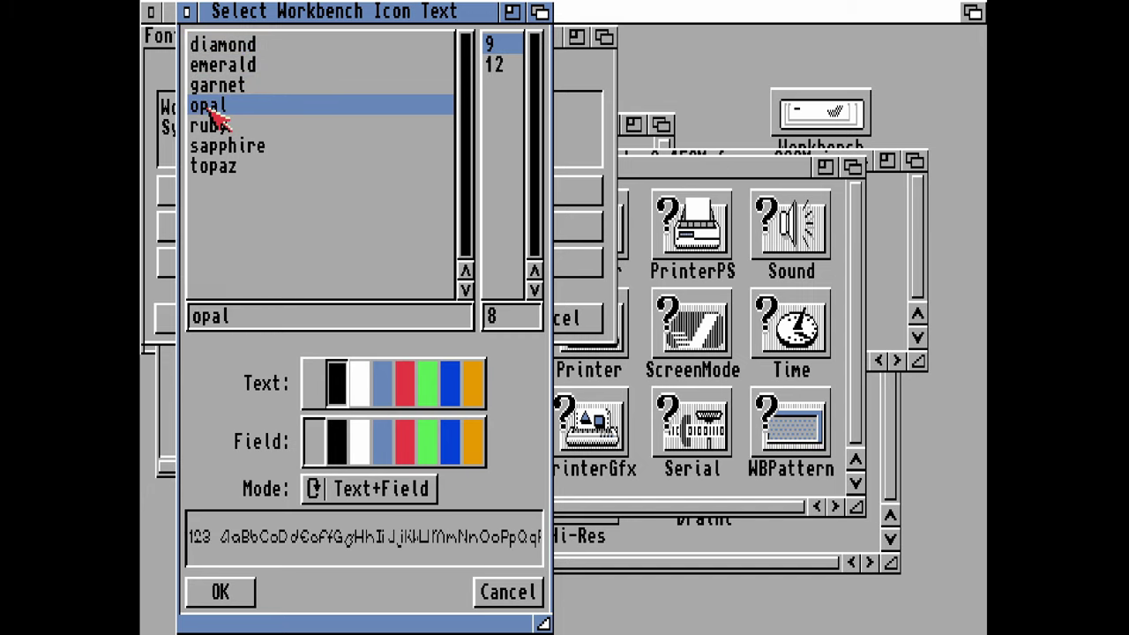
left_click(212, 125)
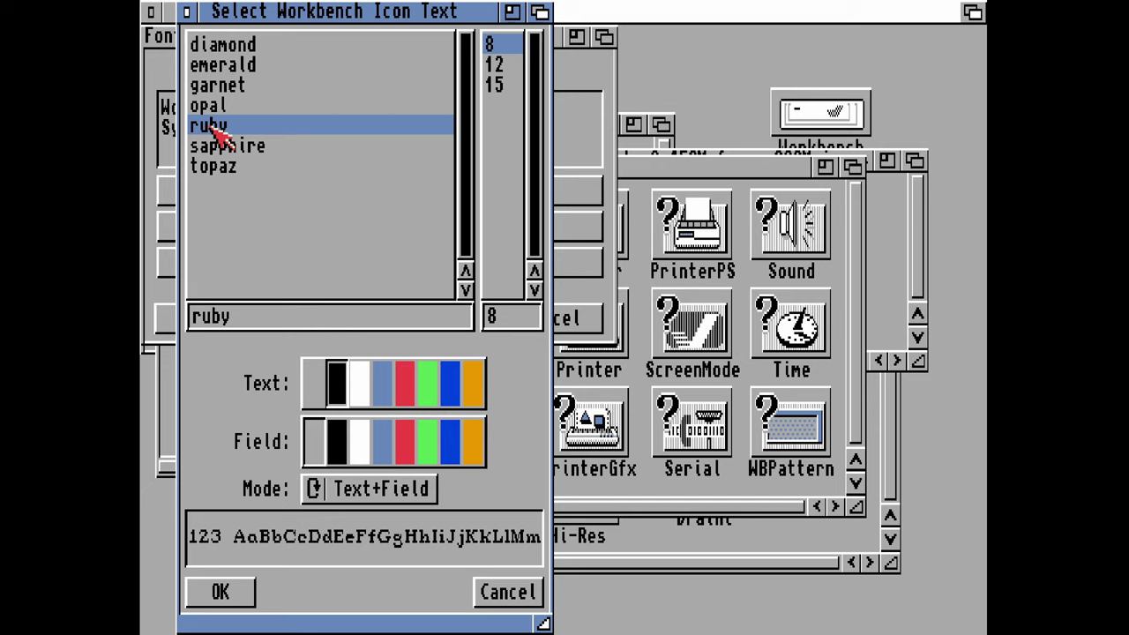
left_click(222, 147)
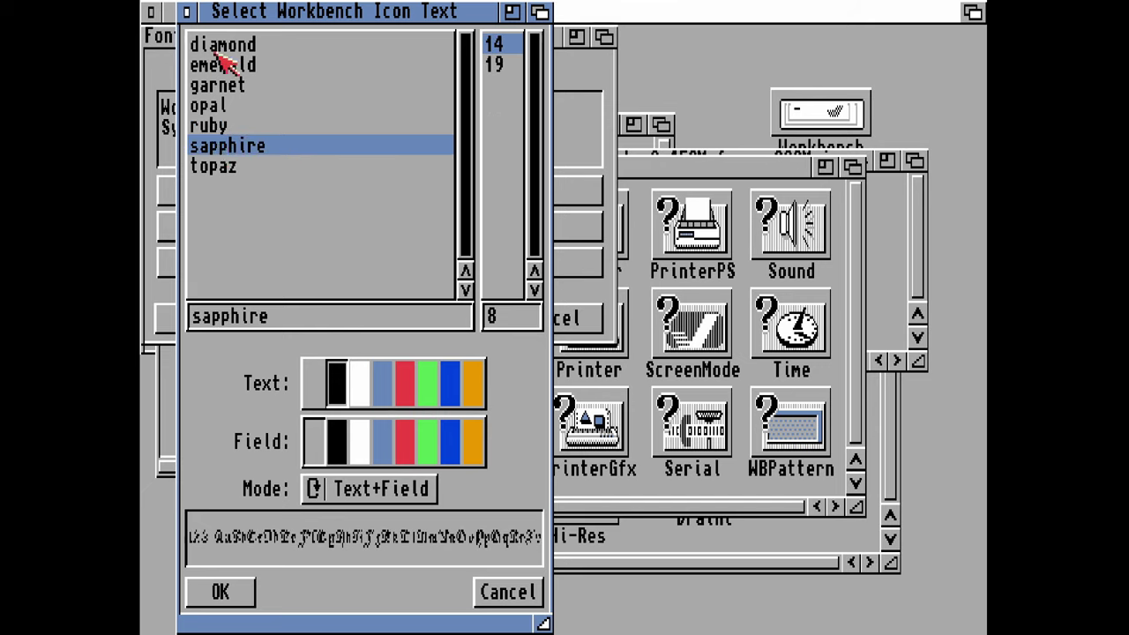
left_click(203, 119)
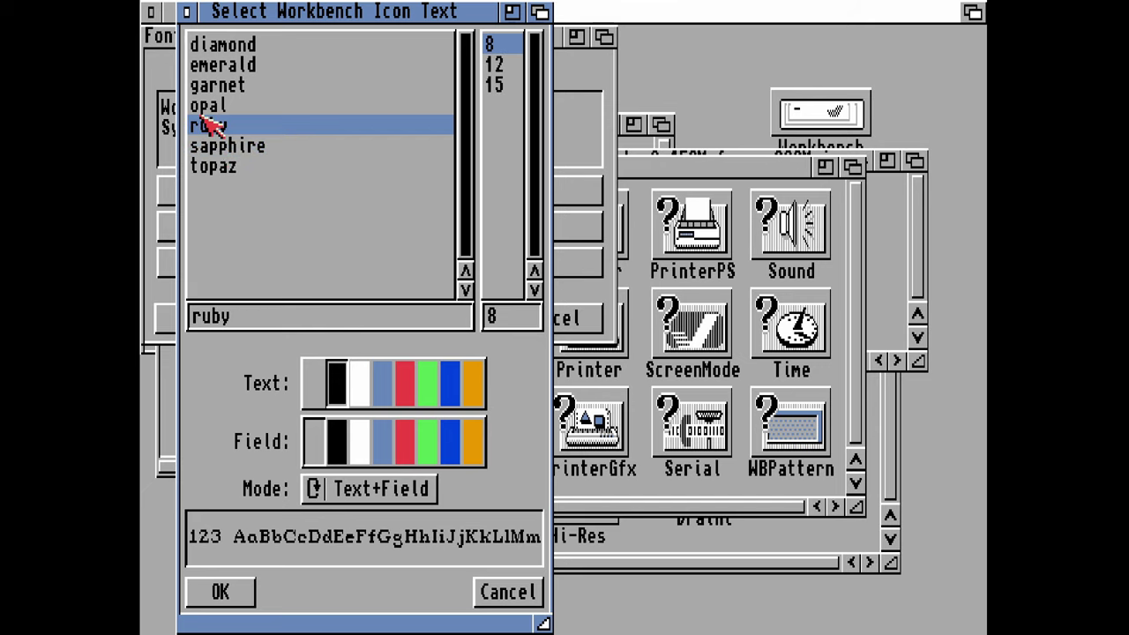
left_click(218, 48)
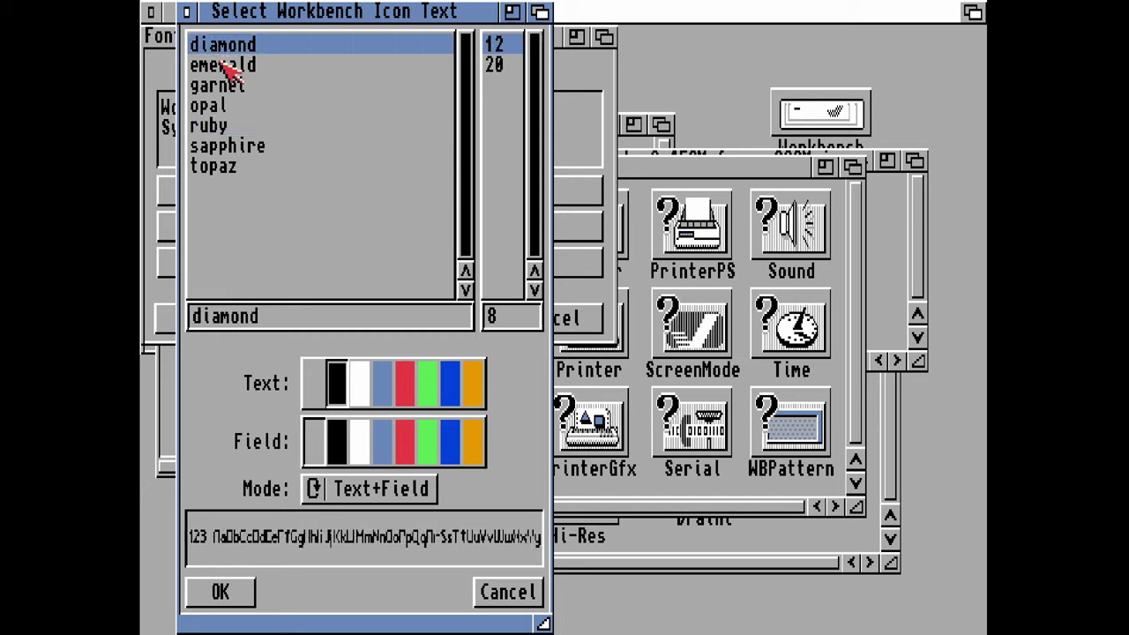
Try diamond at sizes 20 and 12, then settle on emerald size 17.
left_click(496, 69)
left_click(496, 47)
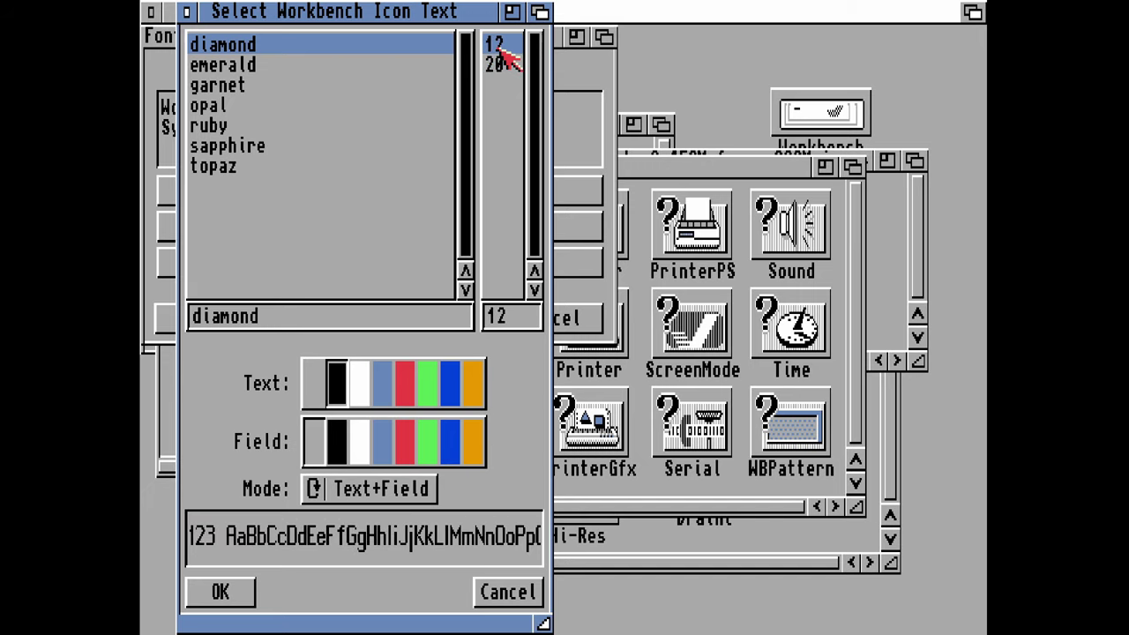
left_click(240, 66)
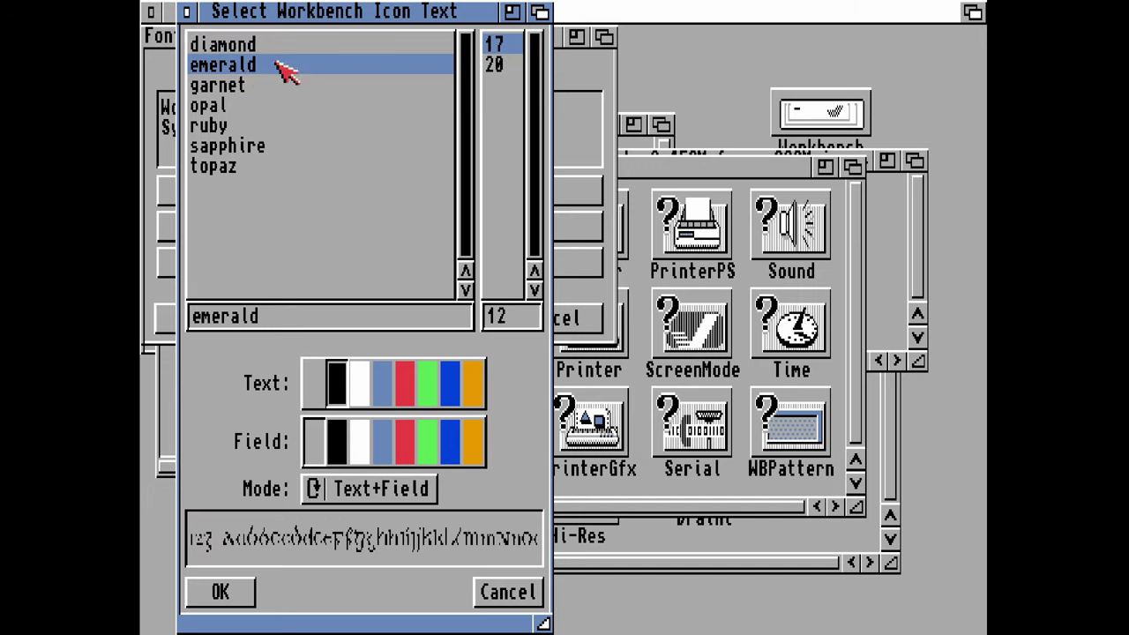
left_click(503, 48)
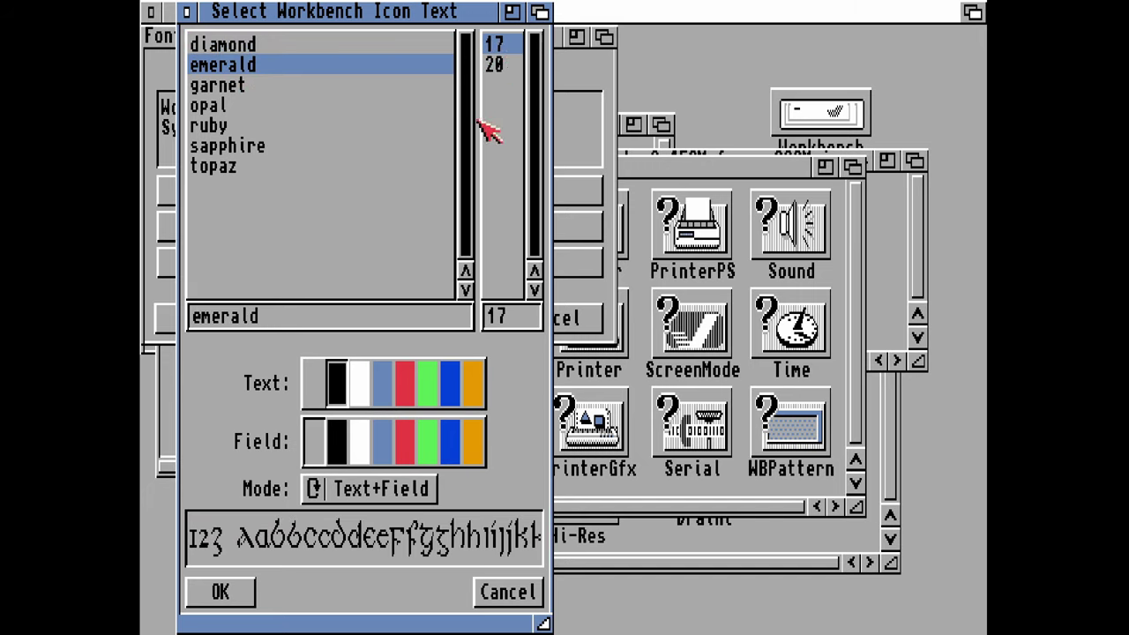
Preview emerald at sizes 7, 10 and 12.
left_click(501, 318)
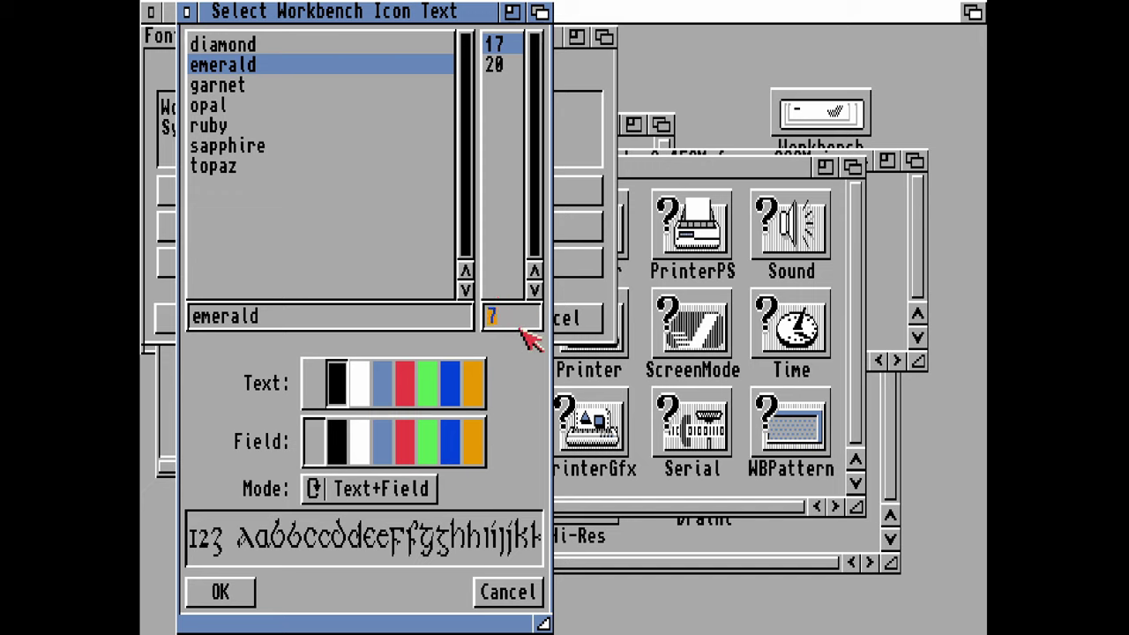
key("Return")
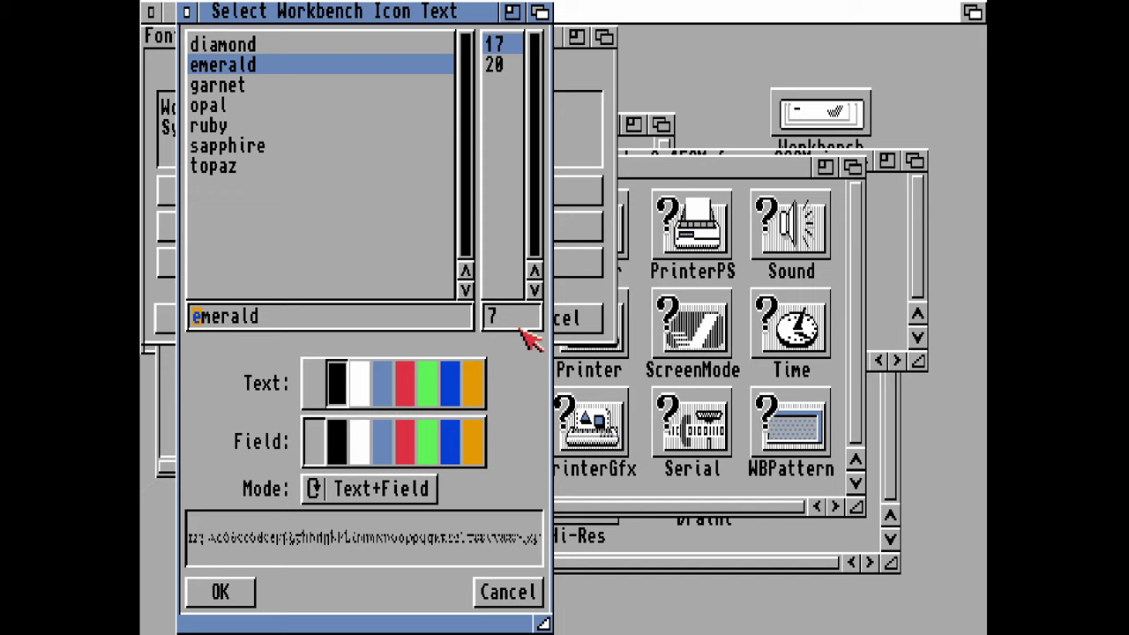
left_click(497, 315)
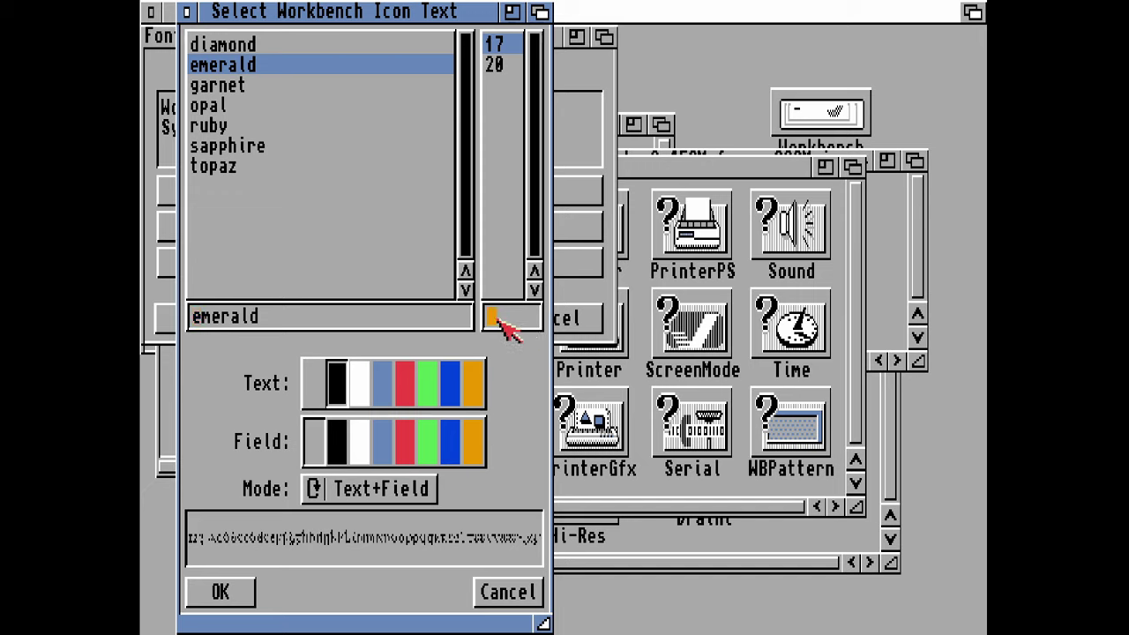
key("Return")
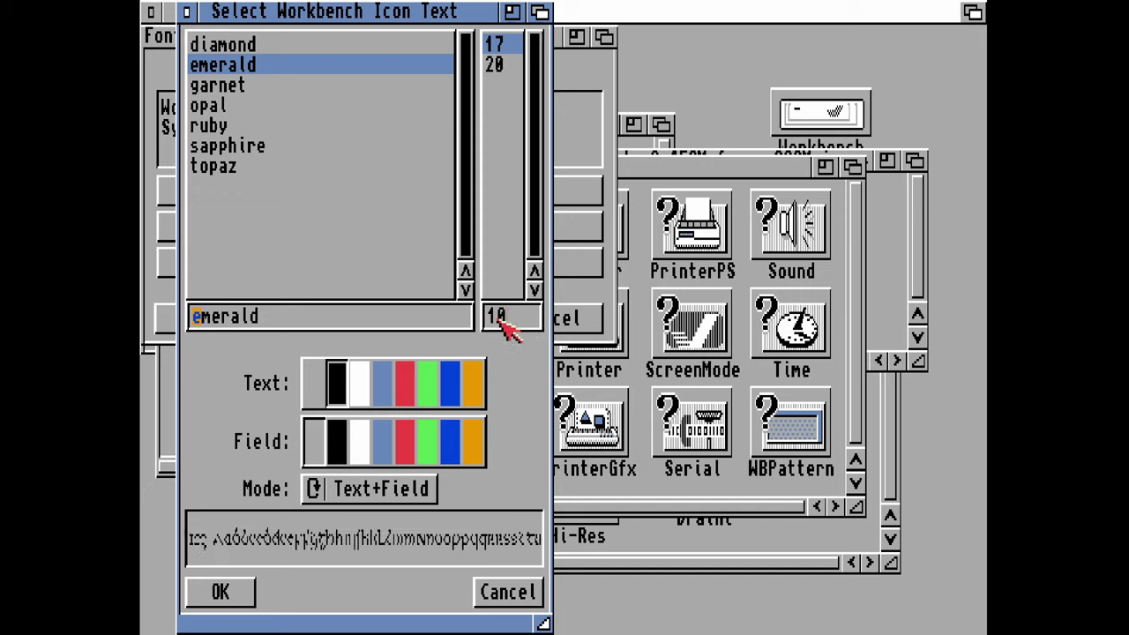
left_click(518, 318)
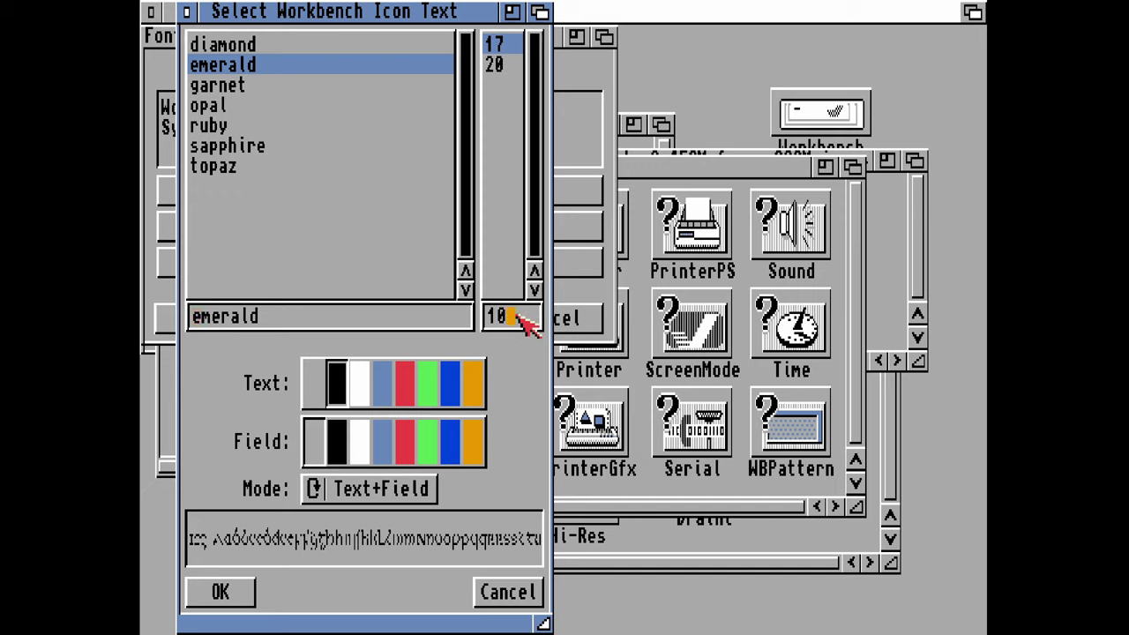
key("Return")
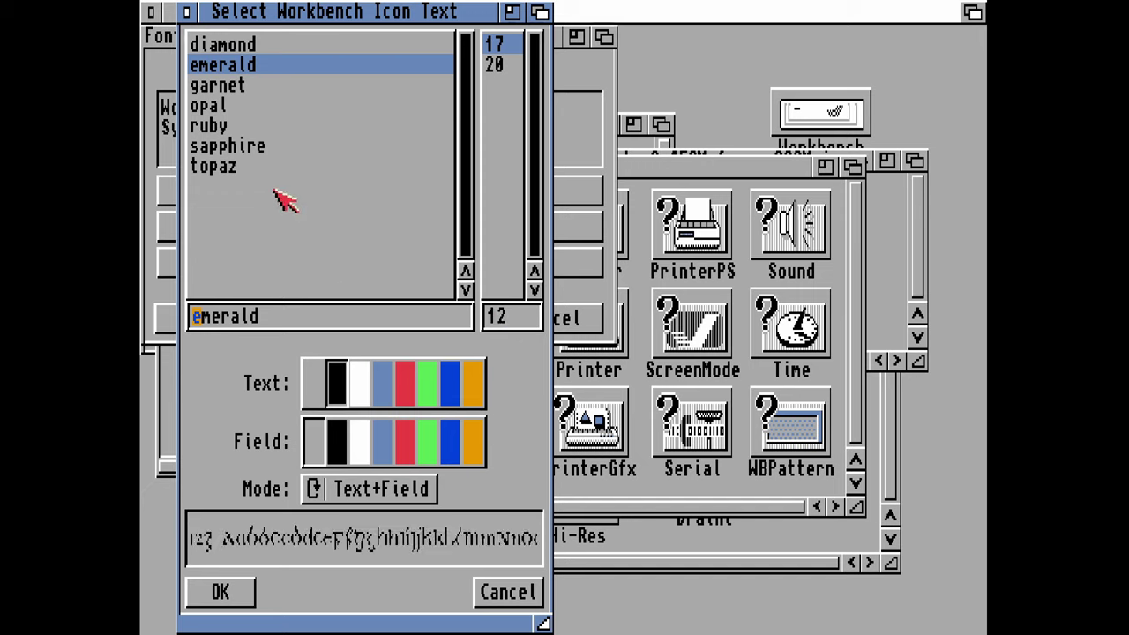
Preview sapphire and topaz, then choose the ruby font.
left_click(213, 147)
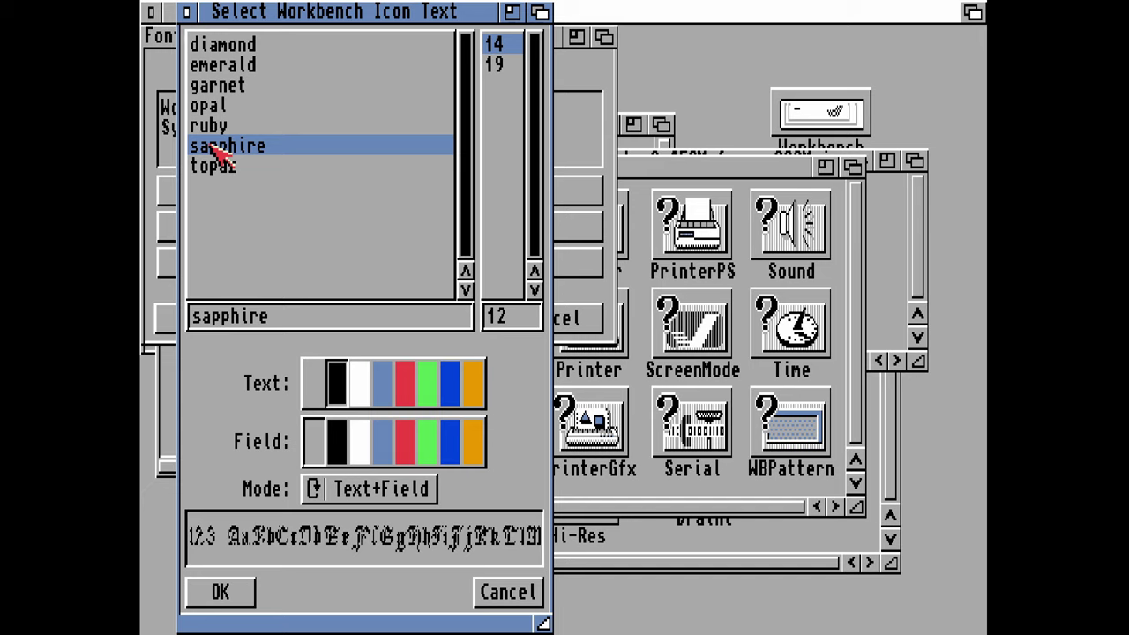
left_click(213, 170)
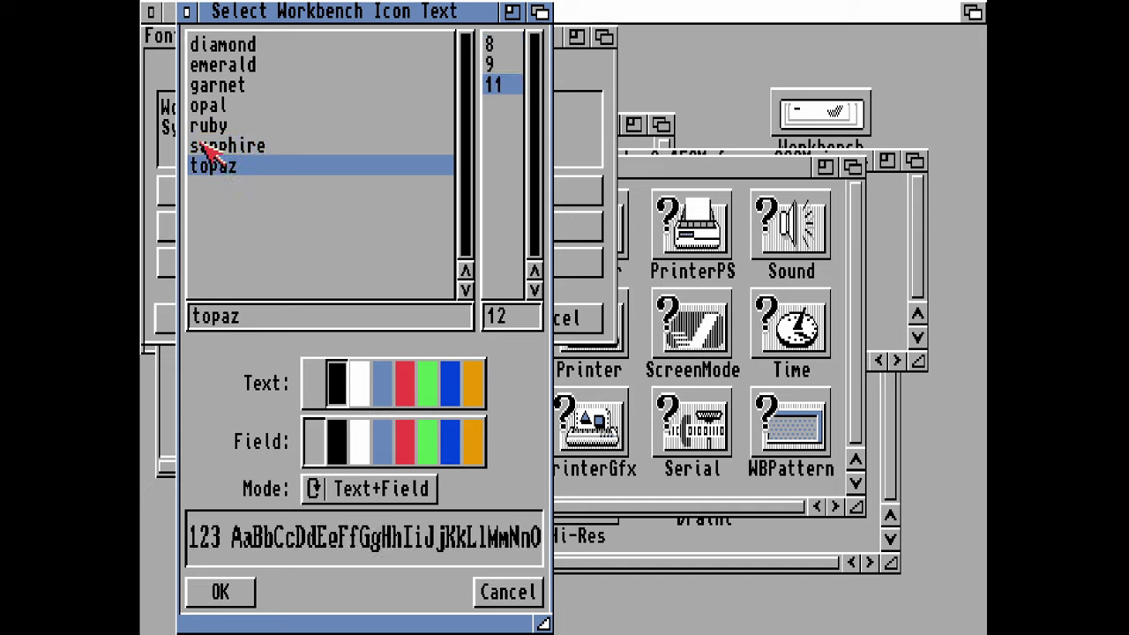
left_click(203, 146)
left_click(203, 130)
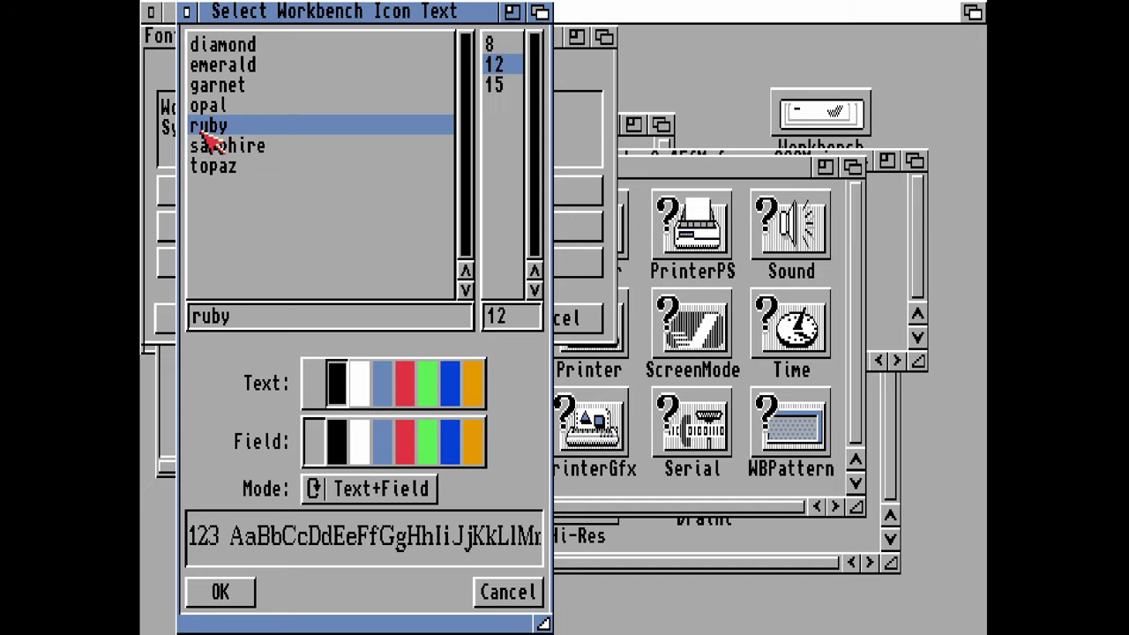
Try ruby at sizes 10, 8 and 6, finishing on size 7.
left_click(512, 317)
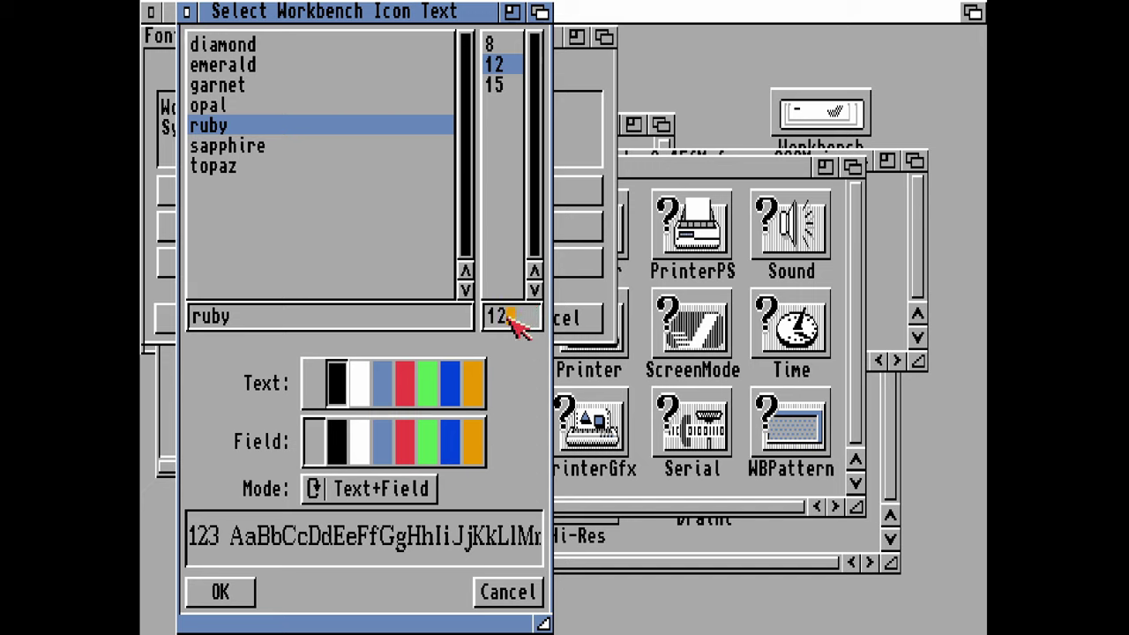
key("Return")
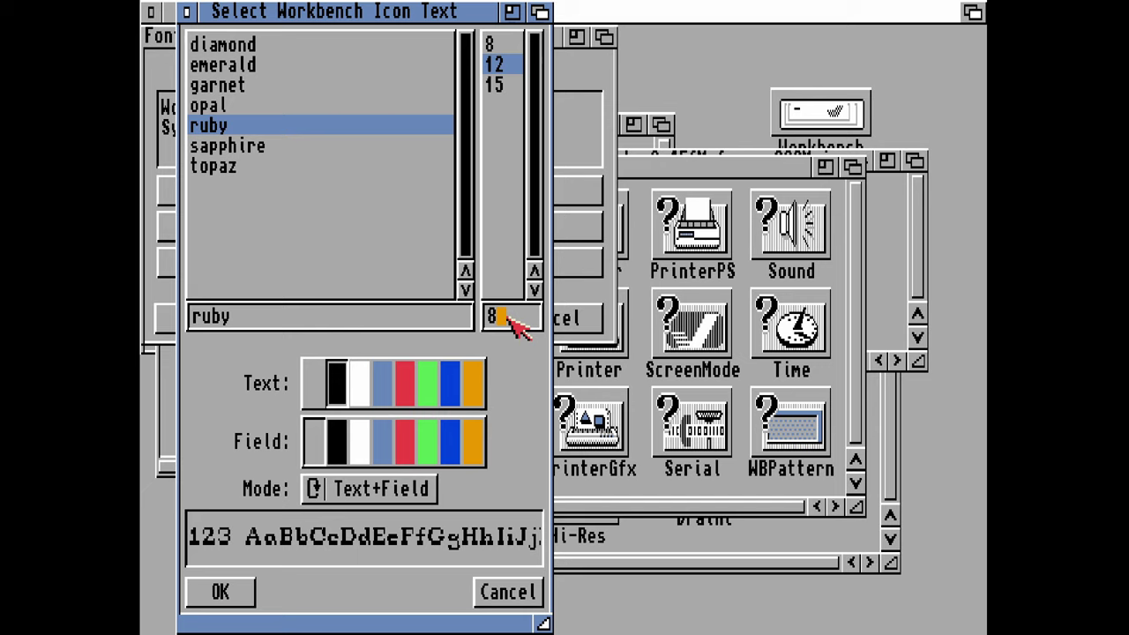
left_click(508, 318)
type("8")
key("Return")
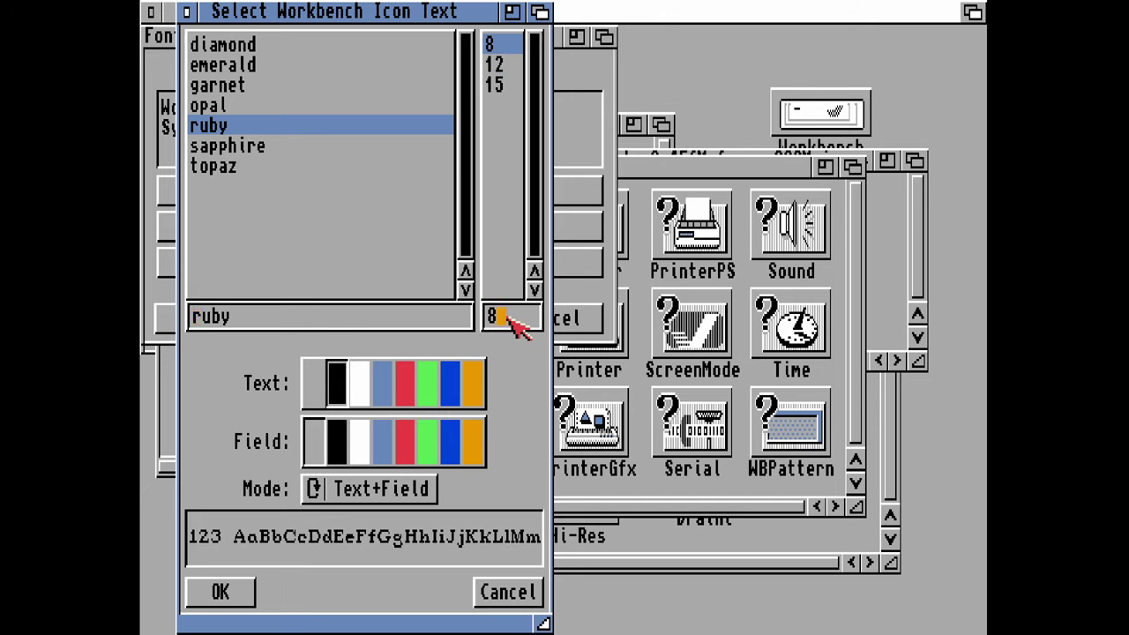
key("BackSpace")
type("6")
key("Return")
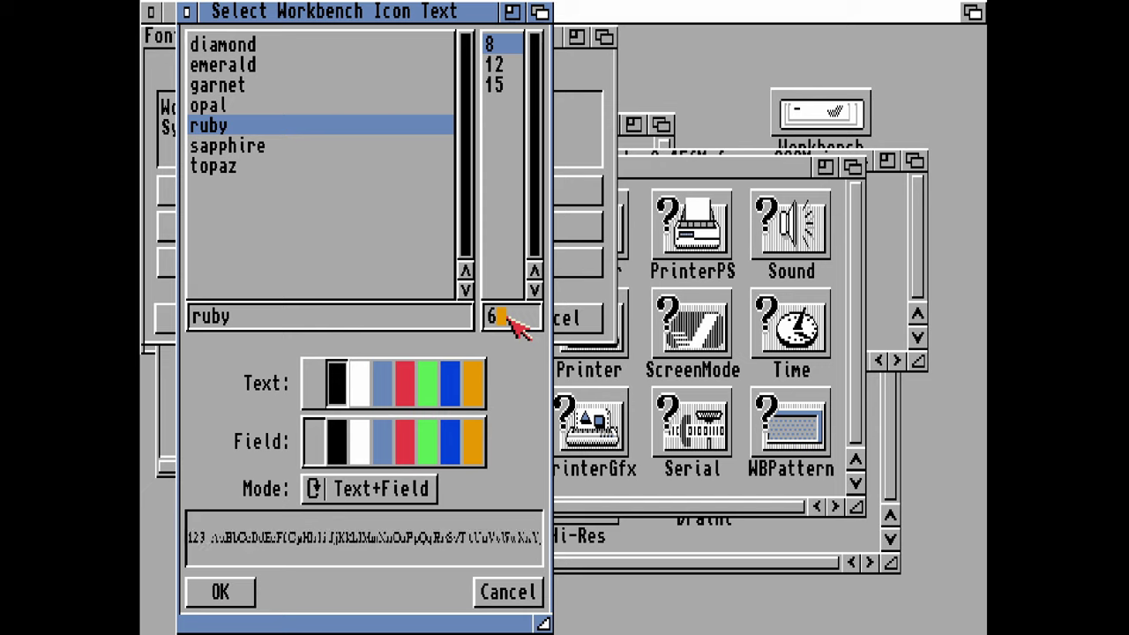
type("7")
key("Return")
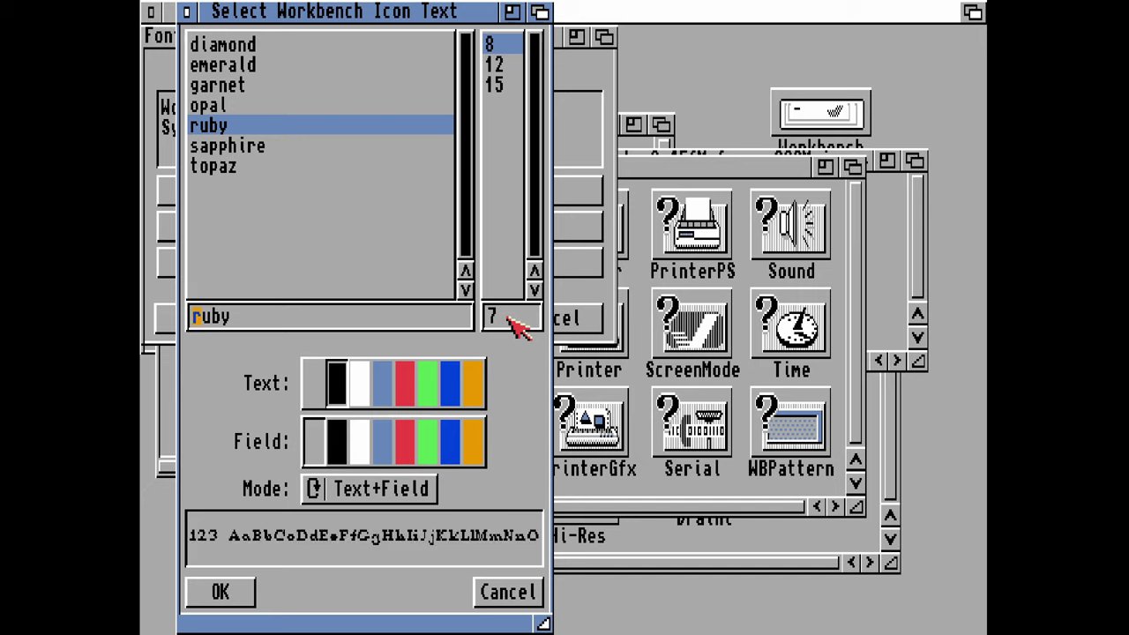
Confirm ruby 7, apply it with Use, and cancel the Workbench screen-reset request after two retries.
left_click(231, 587)
left_click(378, 319)
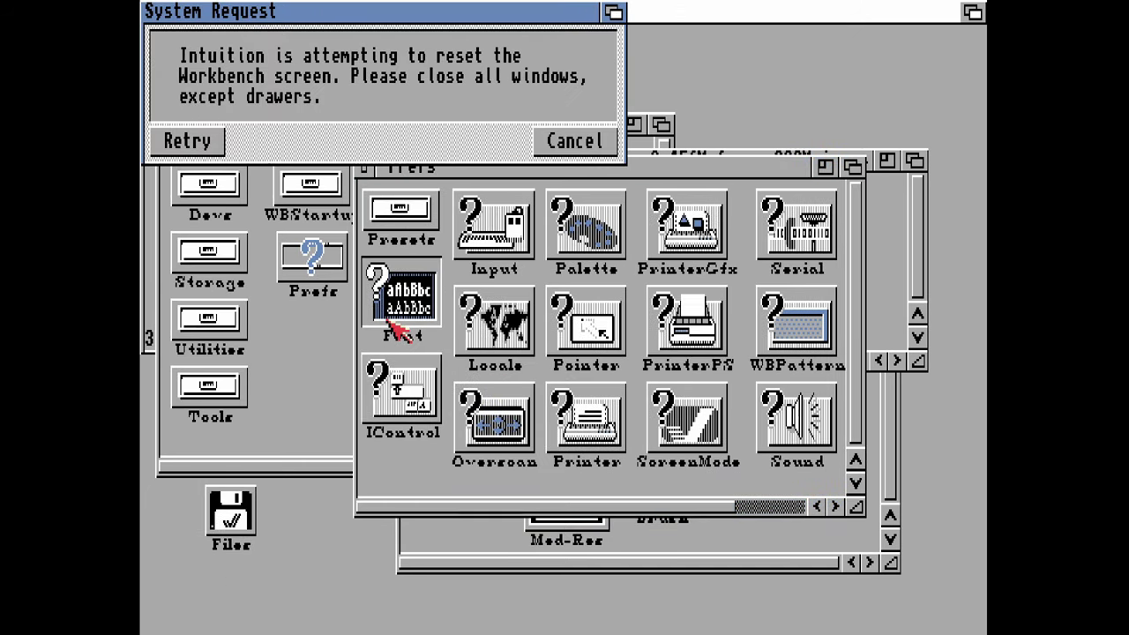
left_click(189, 141)
left_click(188, 144)
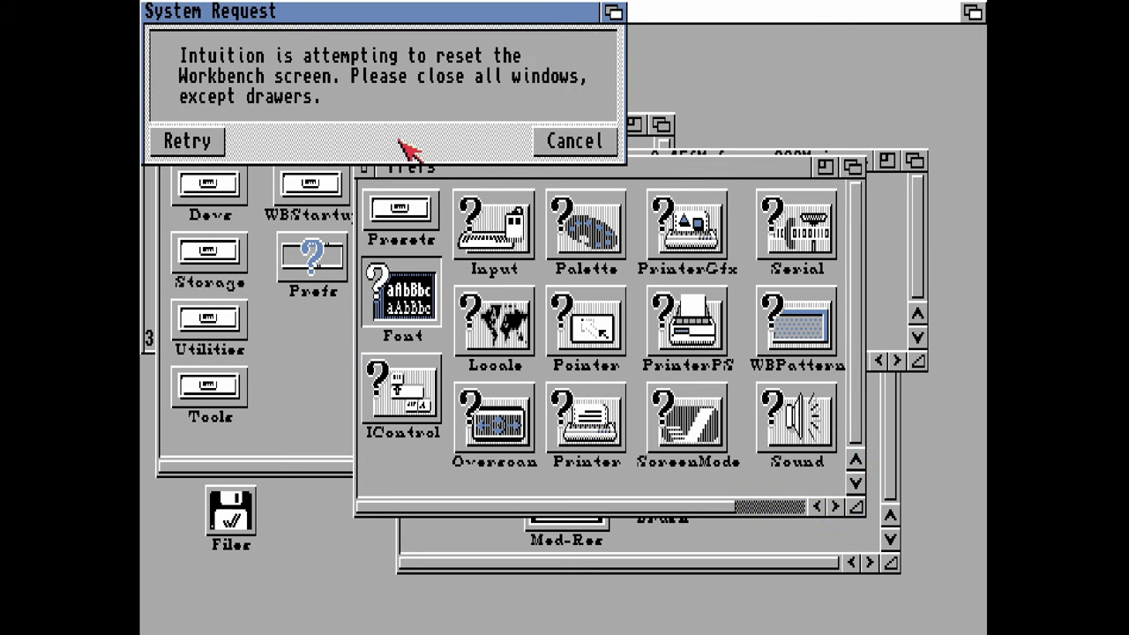
left_click(584, 143)
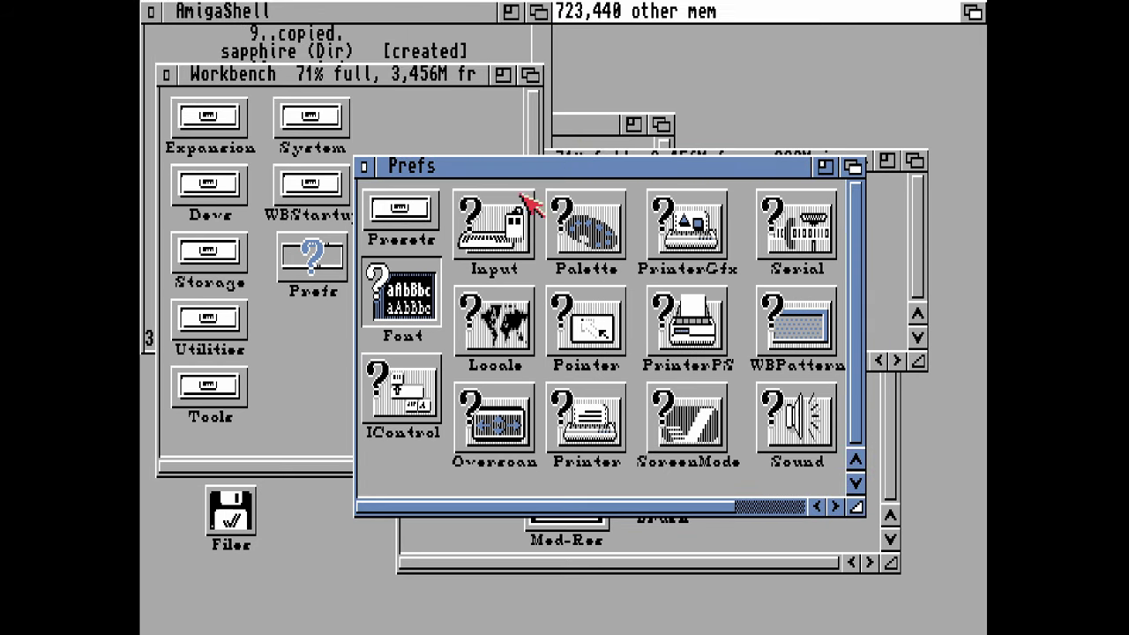